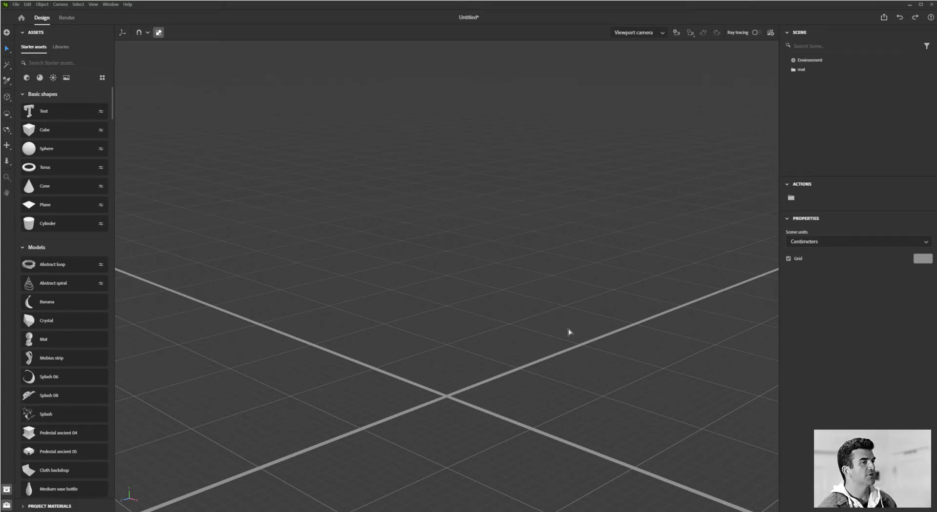
Add the Mat model from Starter assets at the origin as mat 2 and zoom in on it.
left_click(68, 346)
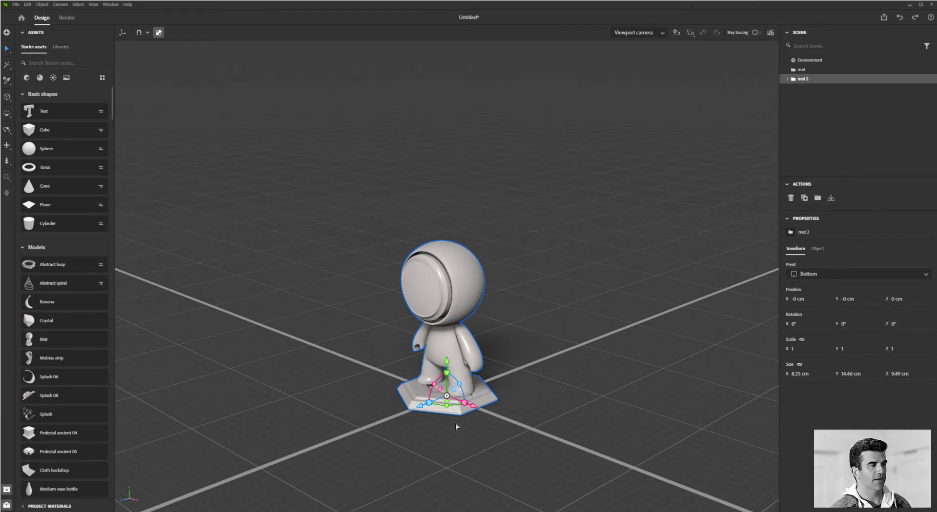
scroll(449, 334, "up", 3)
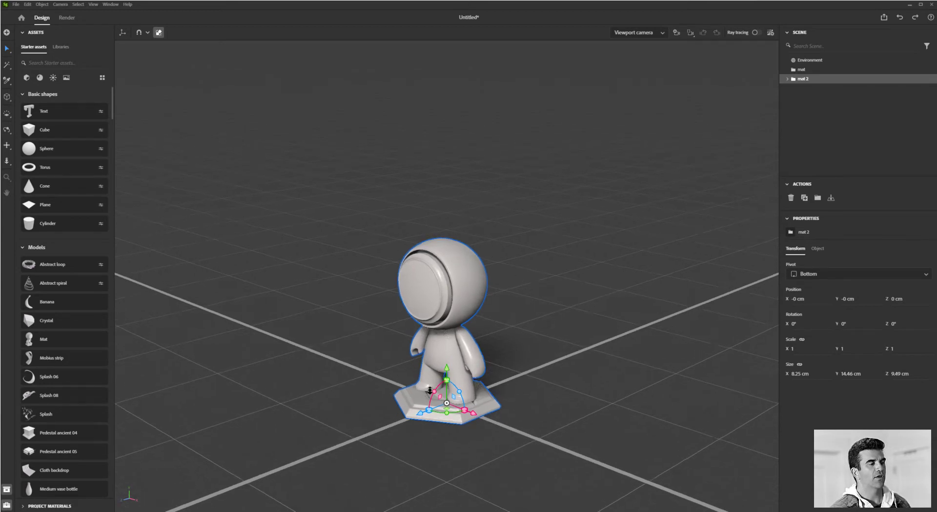
scroll(449, 333, "up", 2)
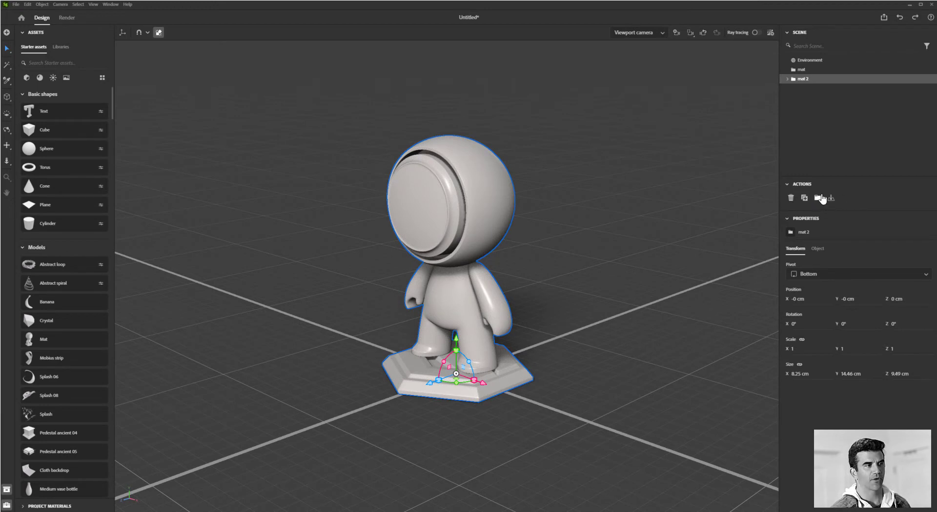
Delete the mat 2 and mat figures from the scene.
left_click(790, 199)
left_click(801, 70)
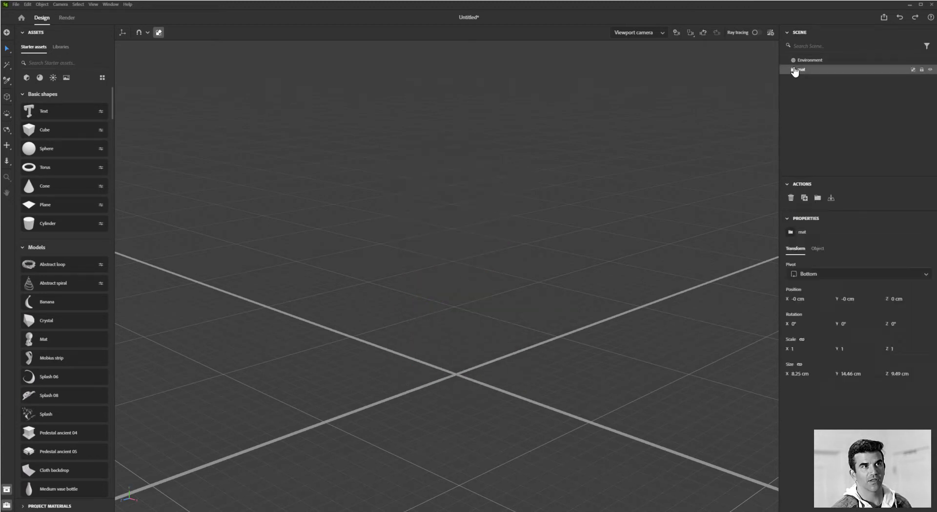
left_click(790, 199)
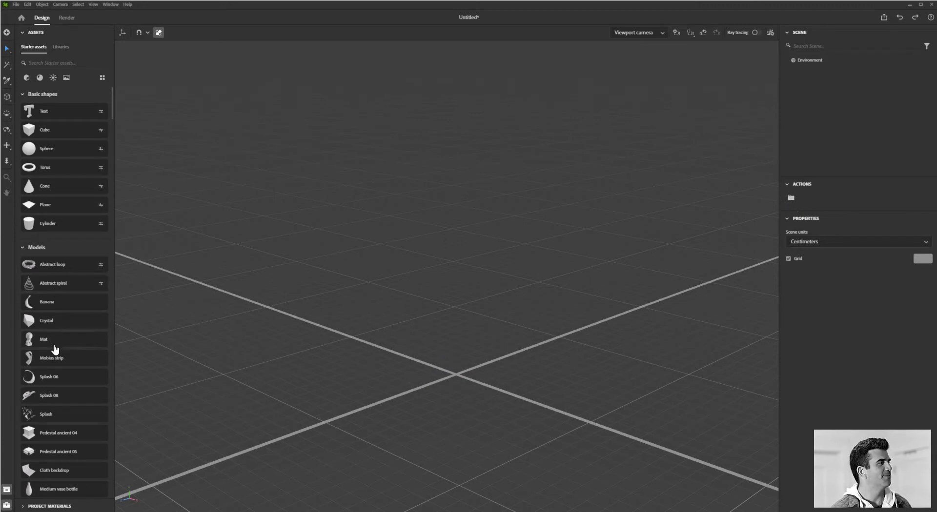
Place a fresh Mat on the grid and duplicate it twice, sliding copies back along Z.
left_click_drag(49, 339, 449, 391)
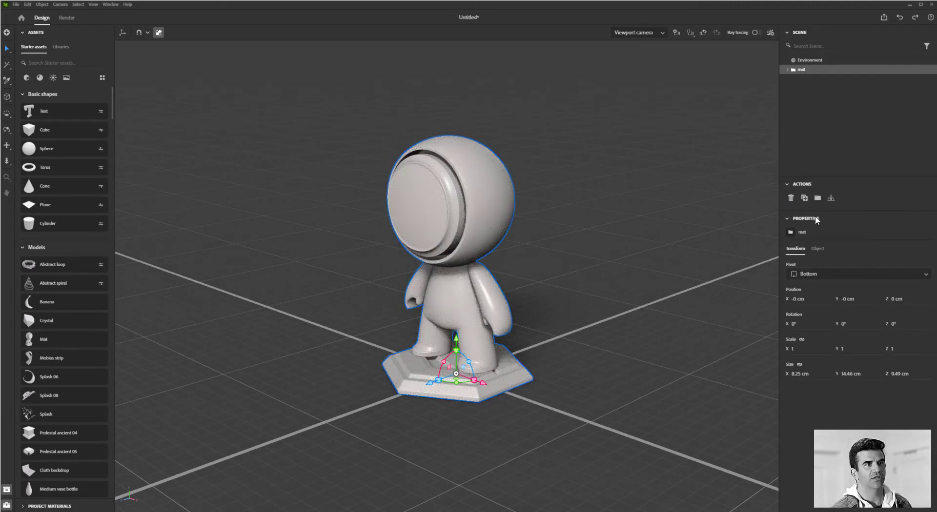
left_click(804, 200)
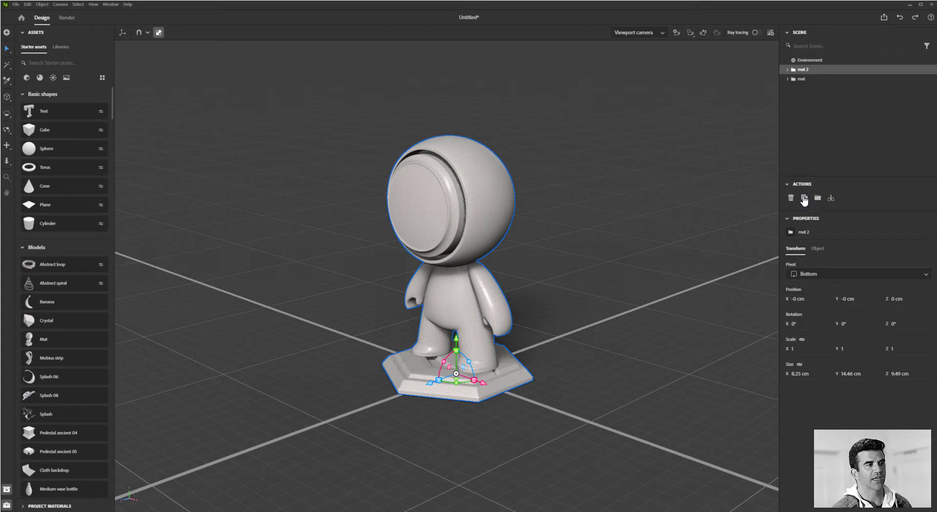
left_click_drag(430, 384, 621, 320)
left_click(804, 198)
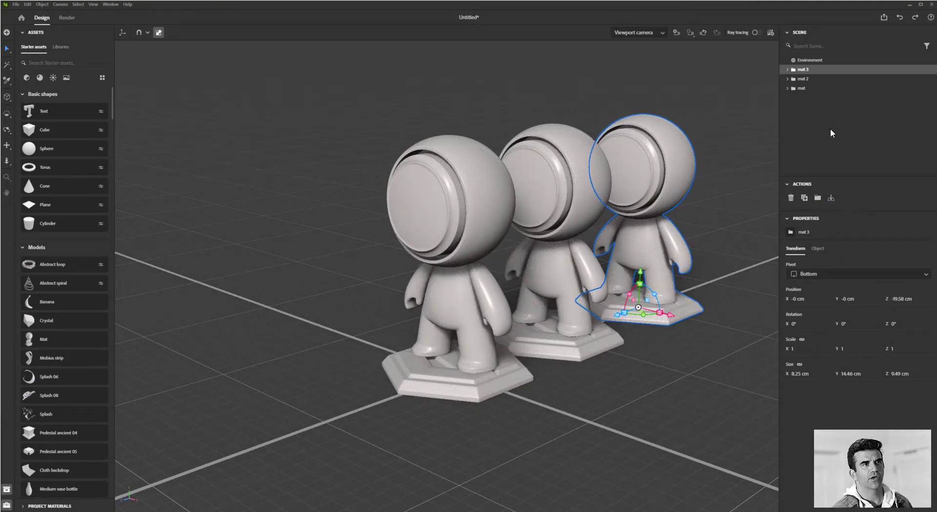
left_click(815, 79, "ctrl")
left_click(812, 89, "ctrl")
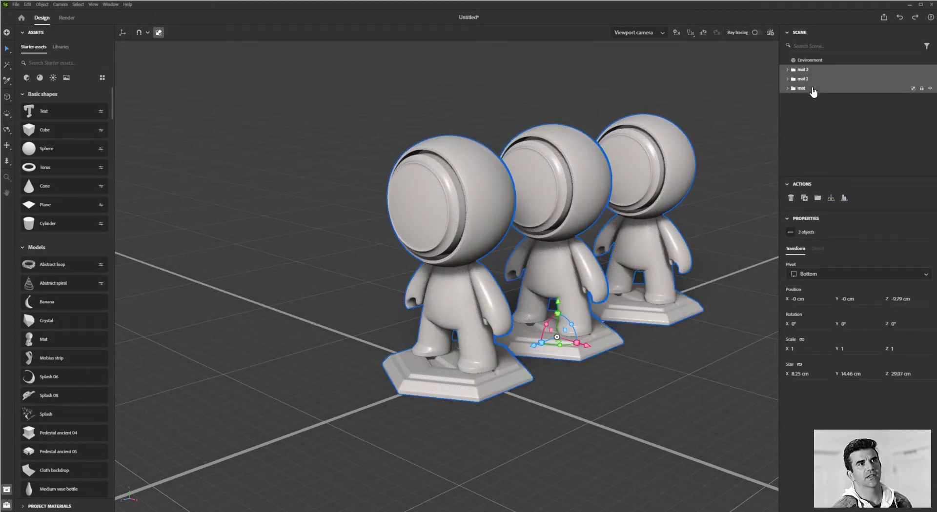
left_click(817, 199)
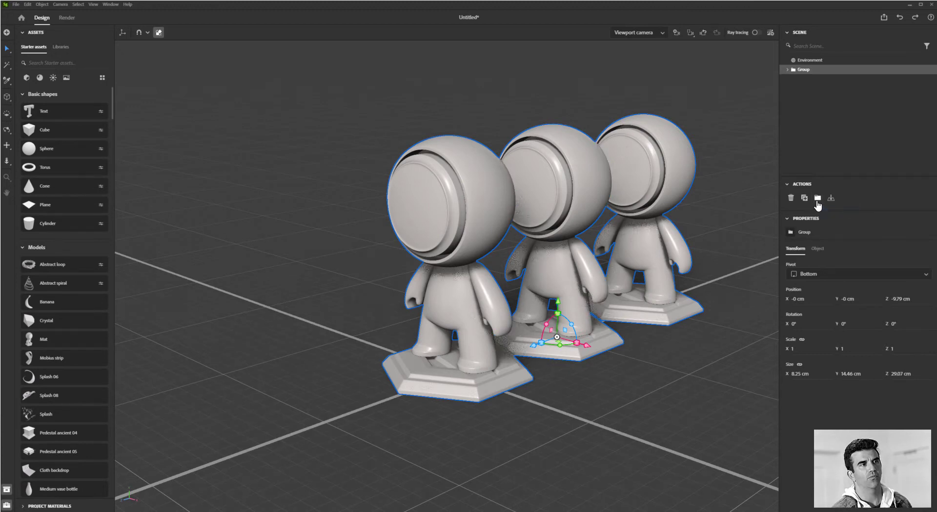
left_click(787, 69)
left_click(793, 79)
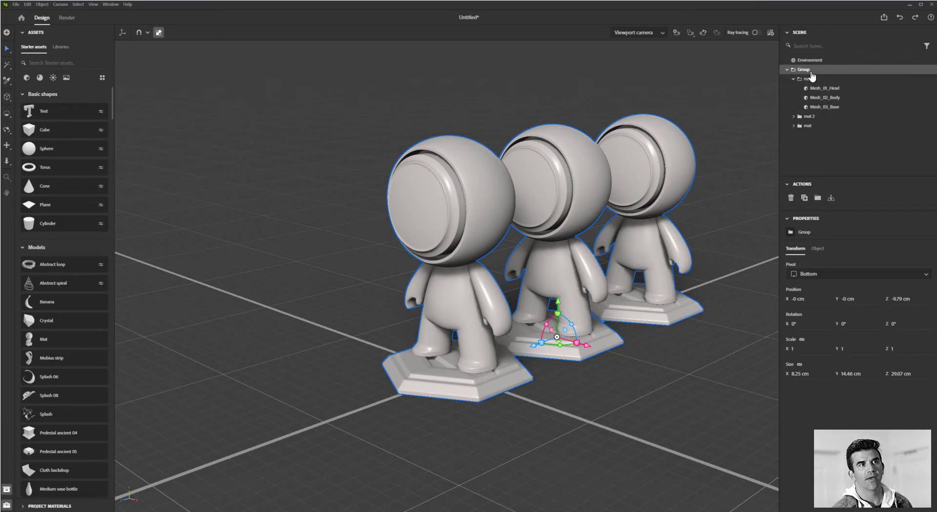
left_click(793, 79)
left_click(787, 69)
left_click_drag(534, 345, 502, 317)
key("ctrl+z")
key("ctrl+z")
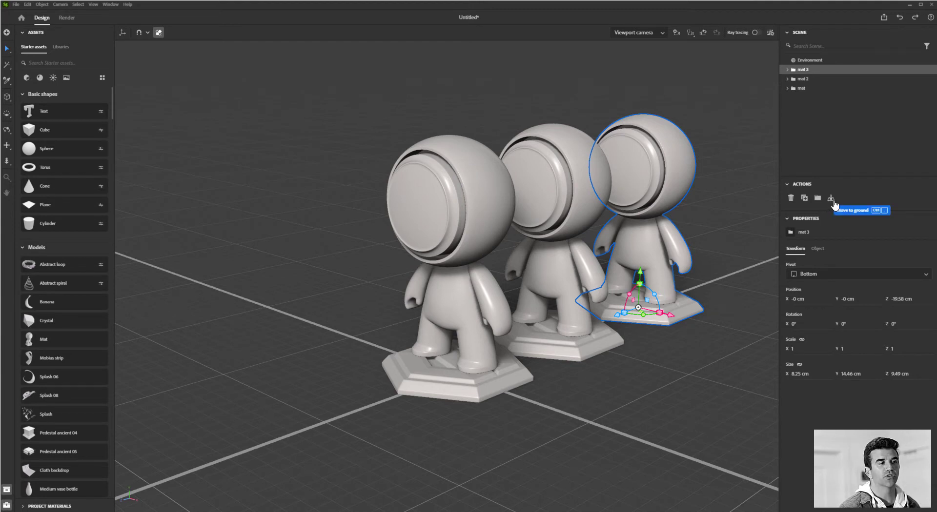
left_click(819, 88)
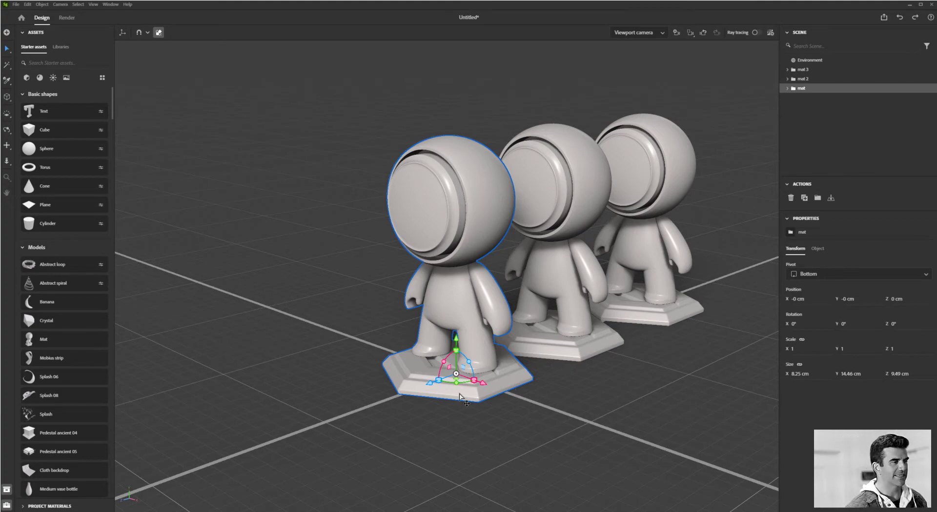
left_click_drag(449, 330, 449, 197)
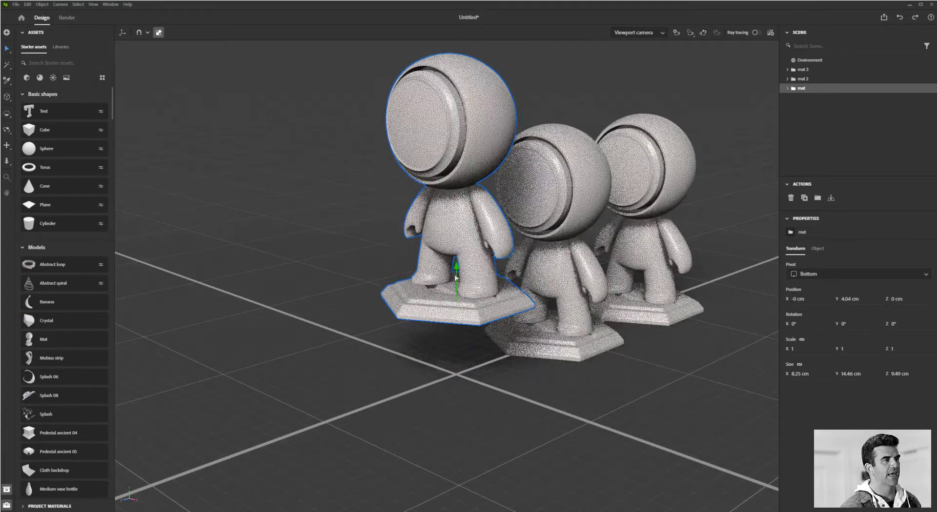
left_click_drag(491, 248, 308, 209)
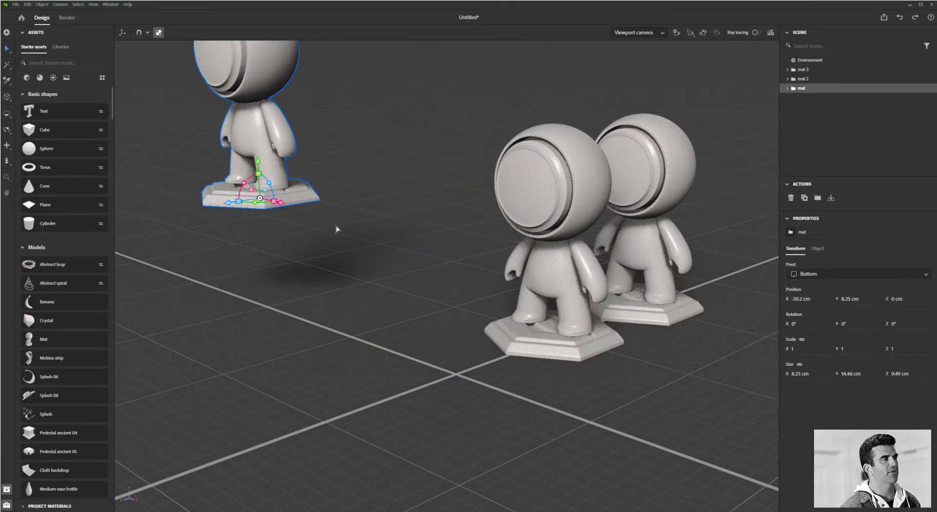
scroll(301, 214, "down", 3)
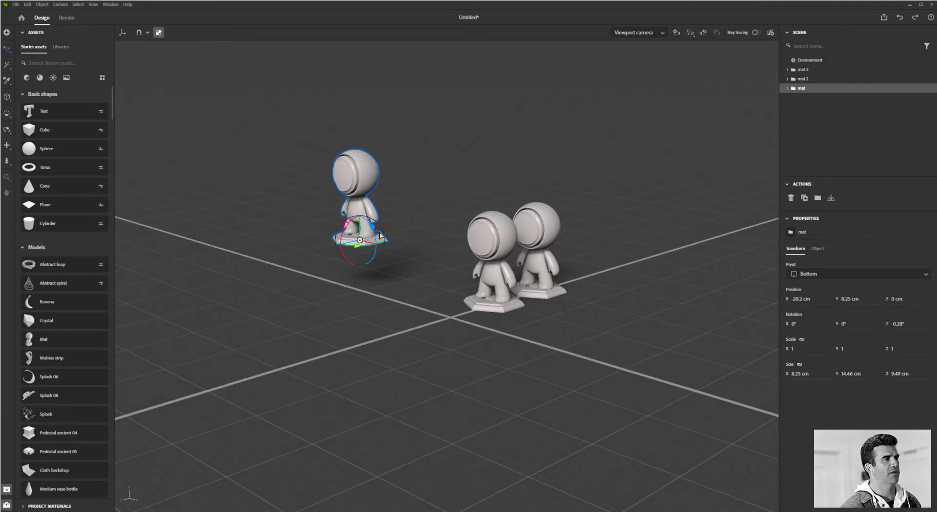
left_click_drag(380, 236, 413, 317)
left_click(415, 326)
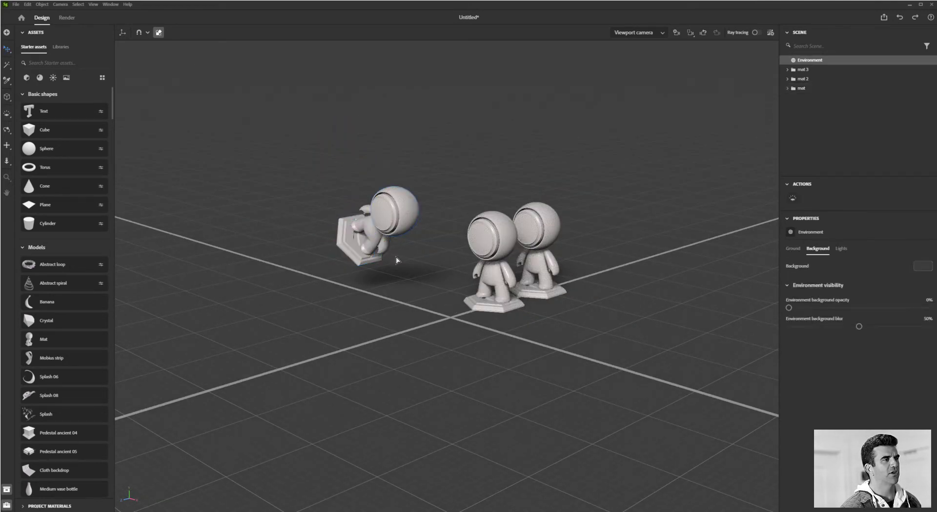
left_click(378, 211)
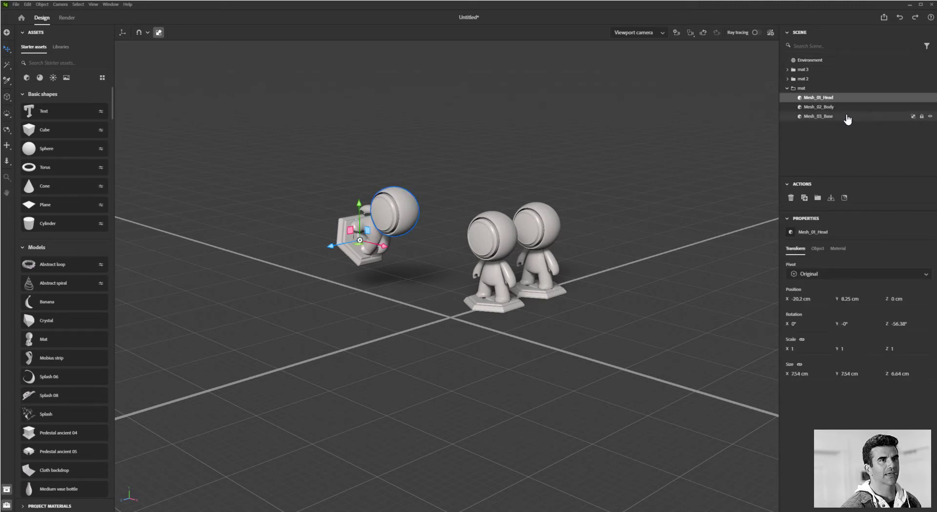
left_click(818, 89)
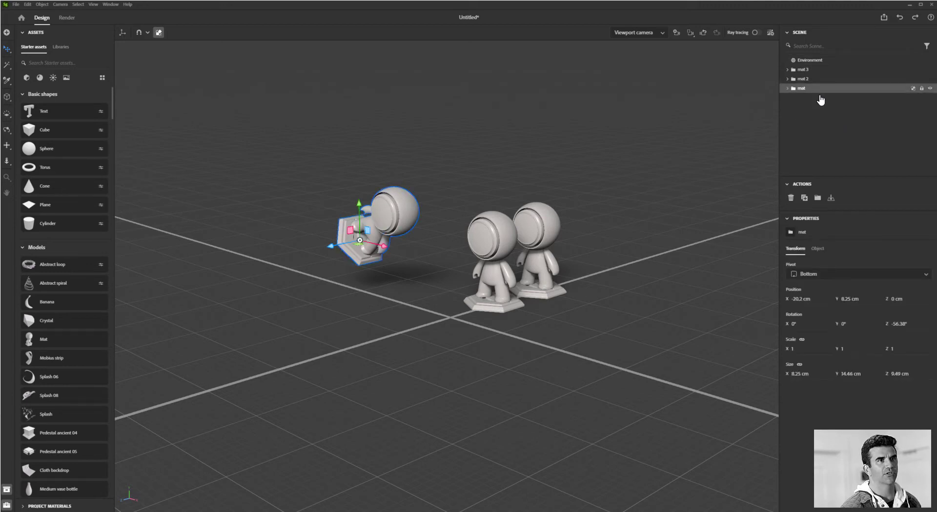
left_click(829, 201)
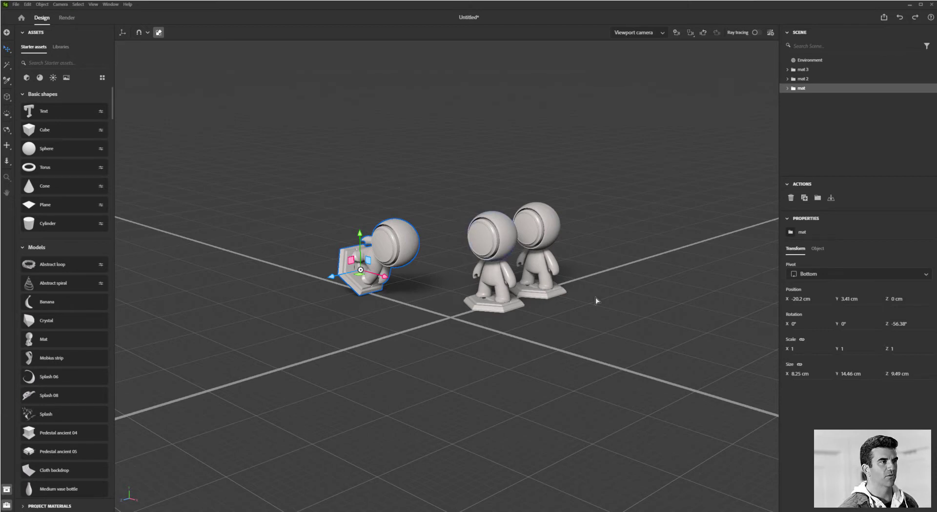
key("ctrl+z")
key("ctrl+z")
key("ctrl+z")
key("ctrl+z")
key("ctrl+z")
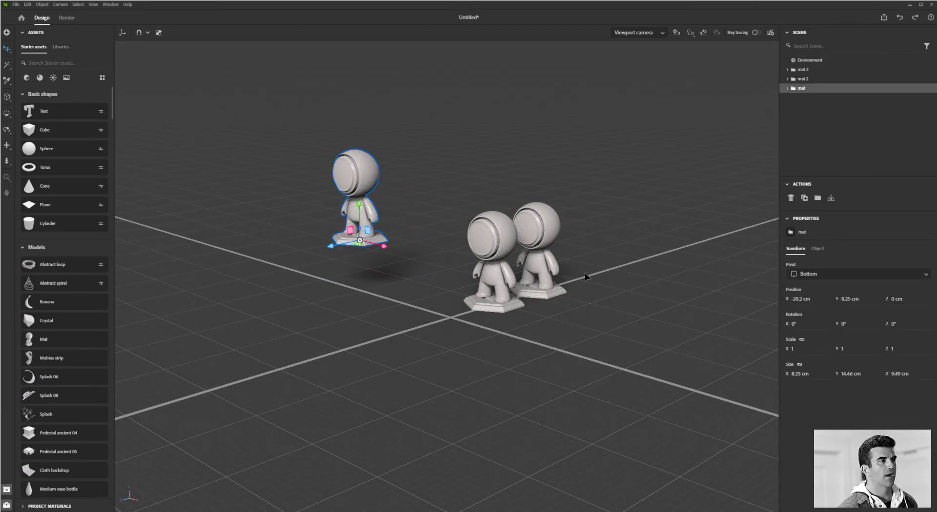
right_click_drag(541, 275, 473, 274)
scroll(473, 273, "up", 5)
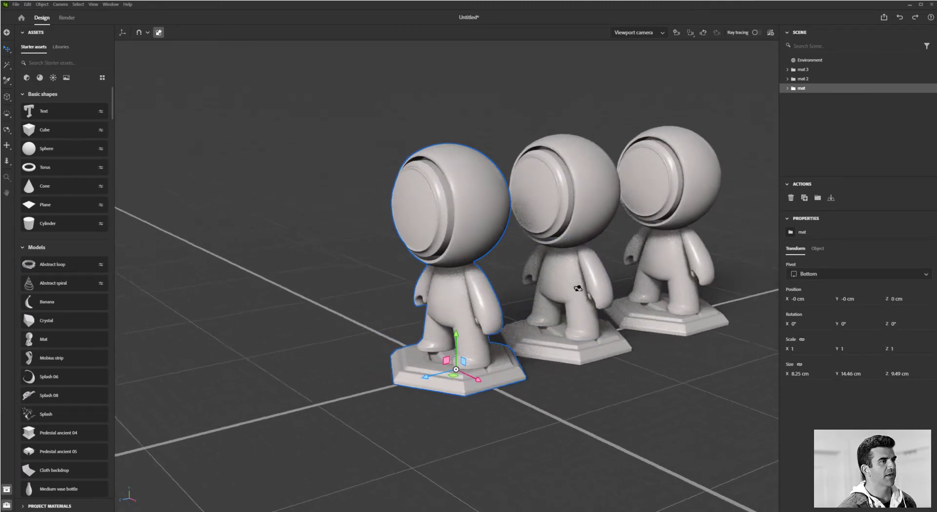
right_click_drag(577, 288, 569, 292)
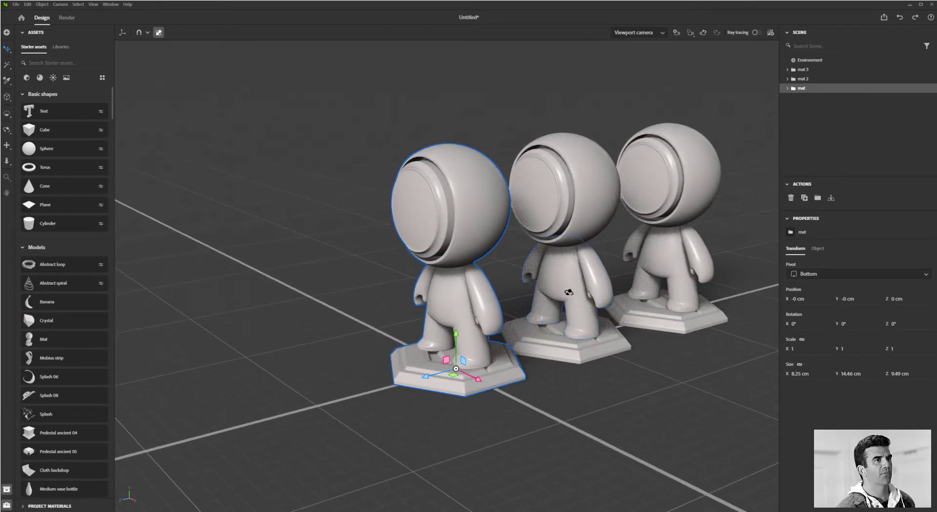
Expand mat in the Scene panel and select its Head, Body and Base meshes.
left_click(787, 88)
left_click(817, 100)
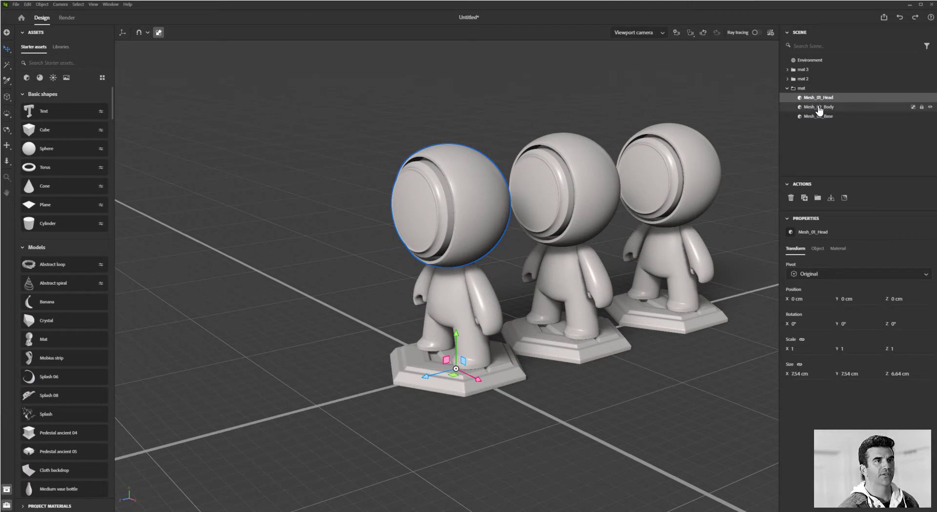
left_click(818, 107)
double_click(818, 117)
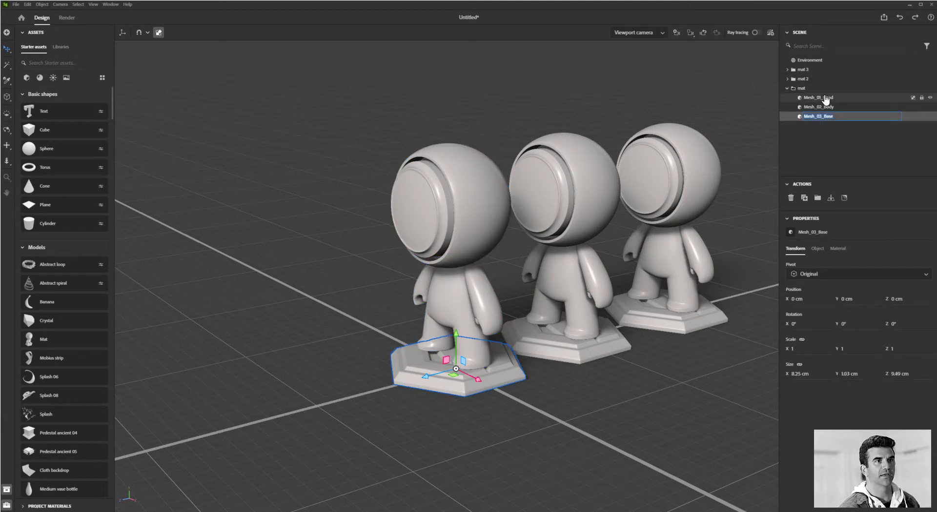
left_click(824, 99)
left_click(823, 107)
left_click(823, 116)
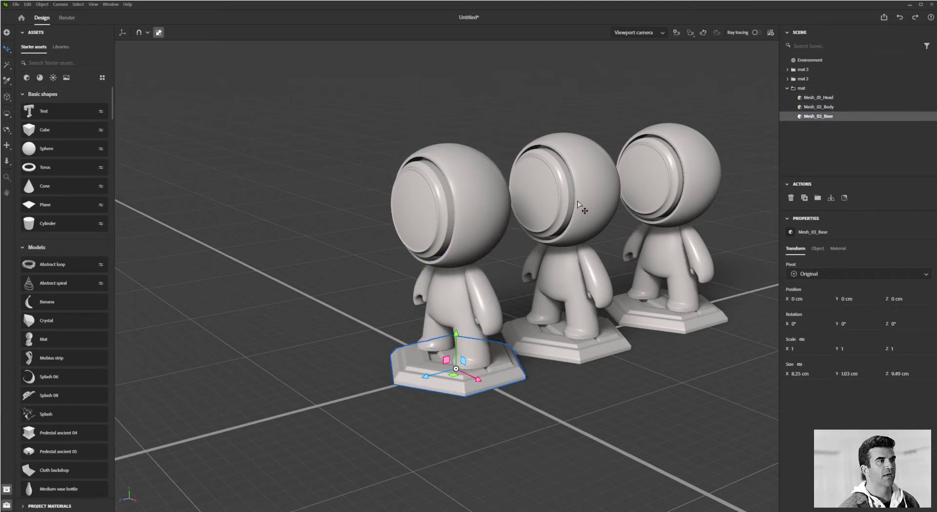
Select the front figure's head, body and base meshes individually in the viewport.
left_click(470, 251)
left_click(469, 290)
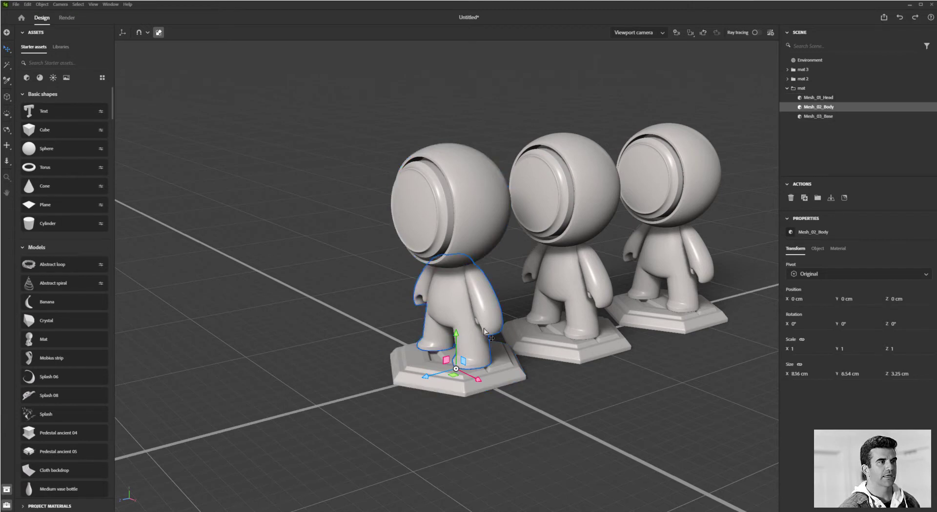
left_click(493, 382)
left_click(481, 305)
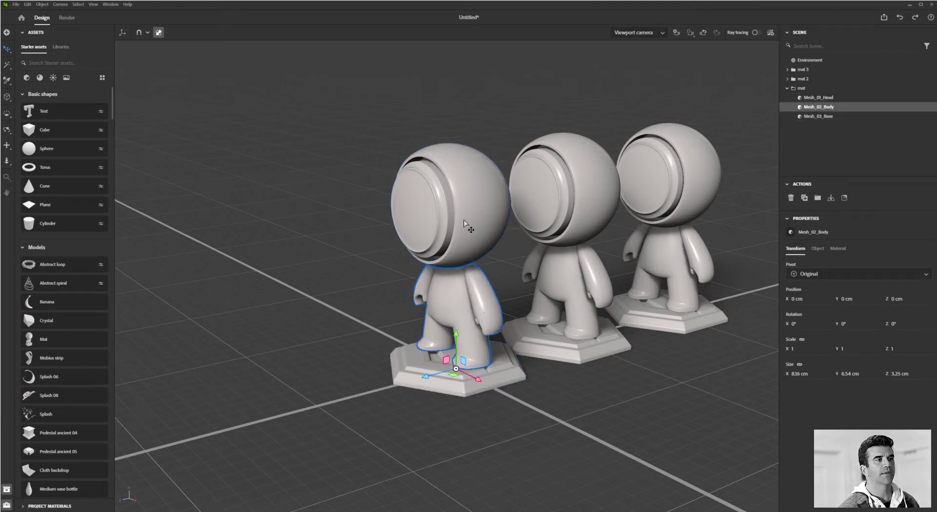
left_click(479, 278)
left_click(507, 369)
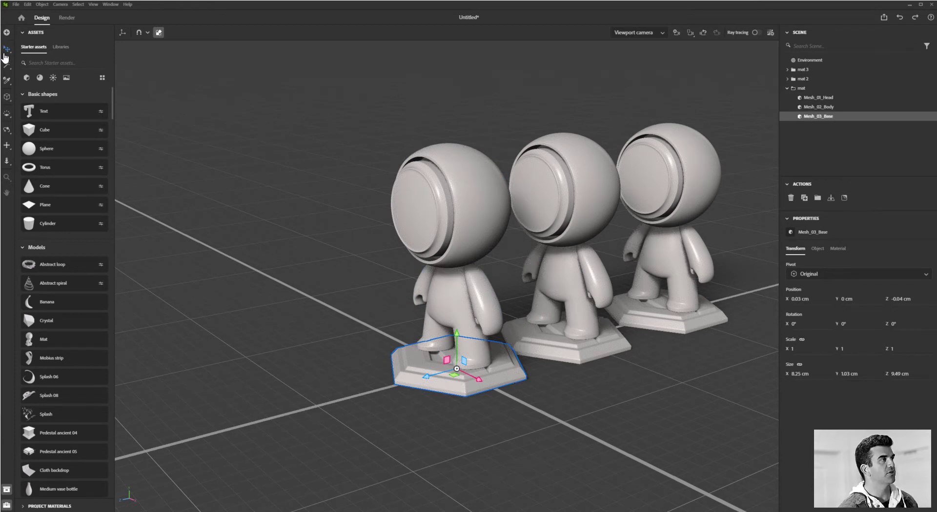
Select the mat, mat 2 and mat 3 groups in the Scene panel.
left_click(802, 89)
left_click(805, 78)
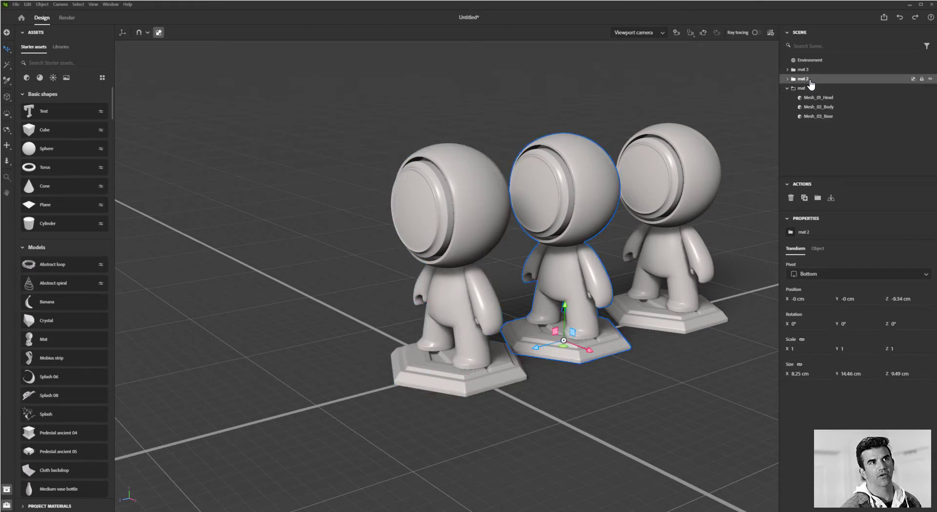
left_click(813, 70)
left_click(805, 78)
left_click(803, 88)
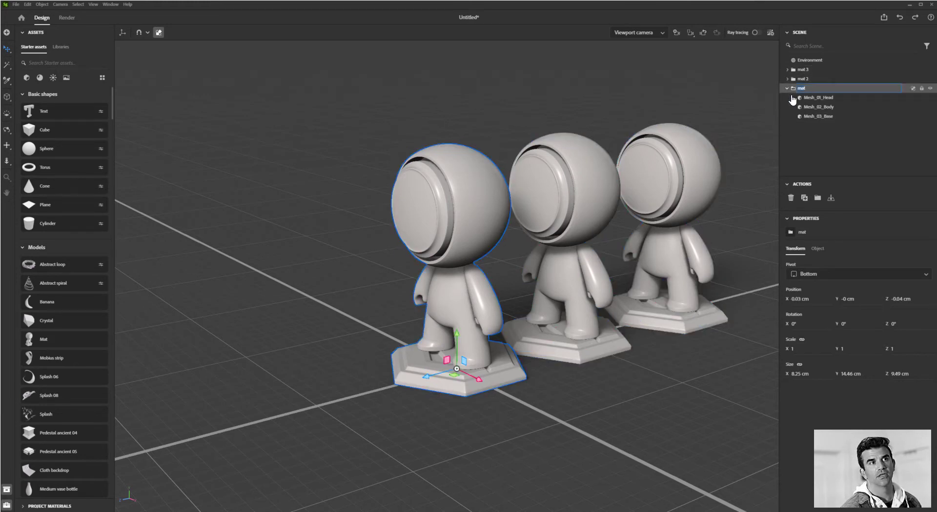
Turn on Group select and pick the middle, back and front figures as whole groups.
left_click(8, 51)
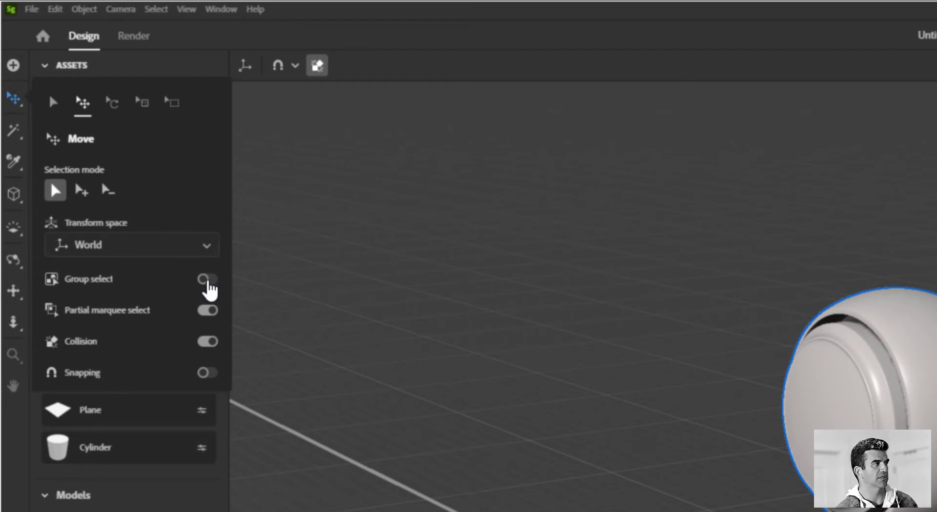
left_click(208, 282)
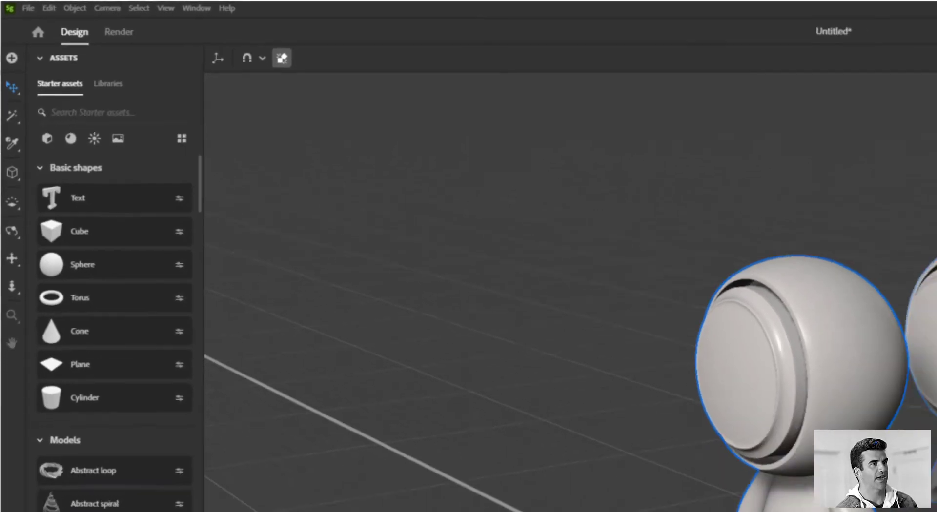
left_click(591, 196)
left_click(697, 179)
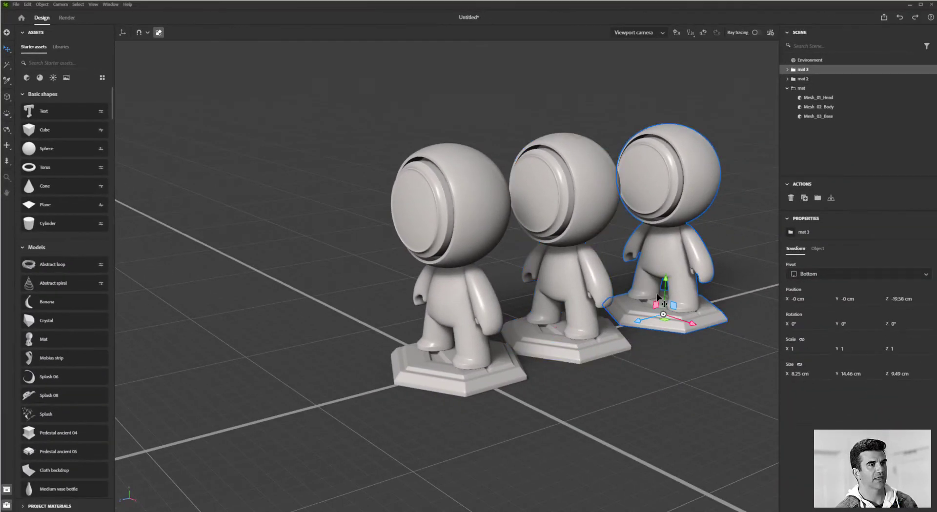
left_click(475, 298)
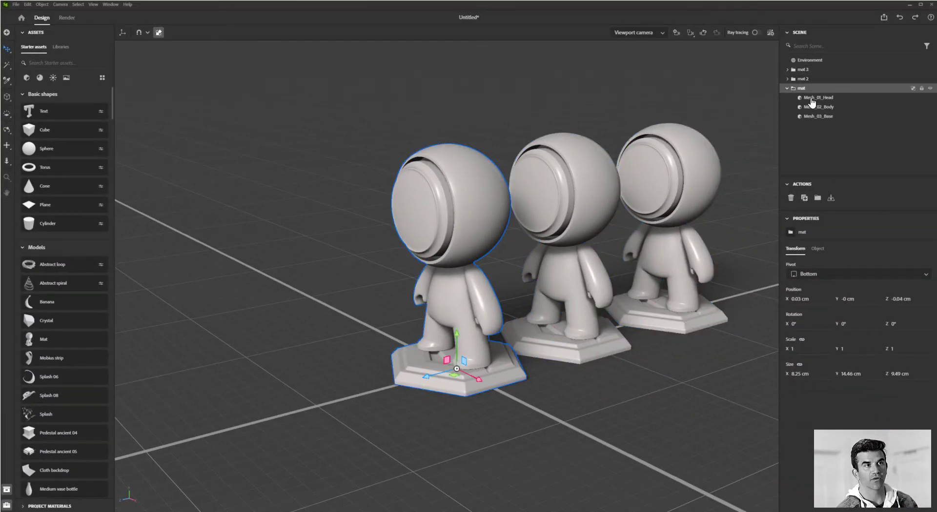
Turn Group select off and select the front head, front body and middle head separately.
left_click(7, 49)
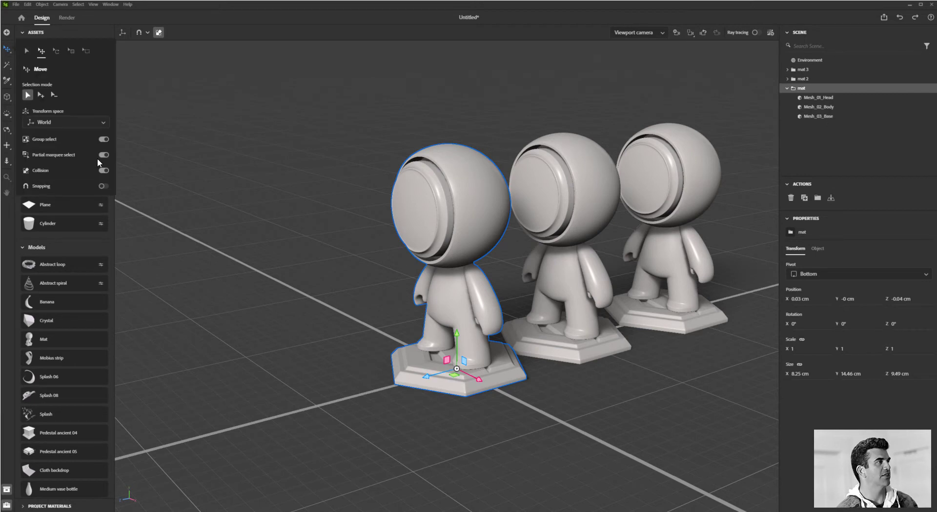
left_click(104, 139)
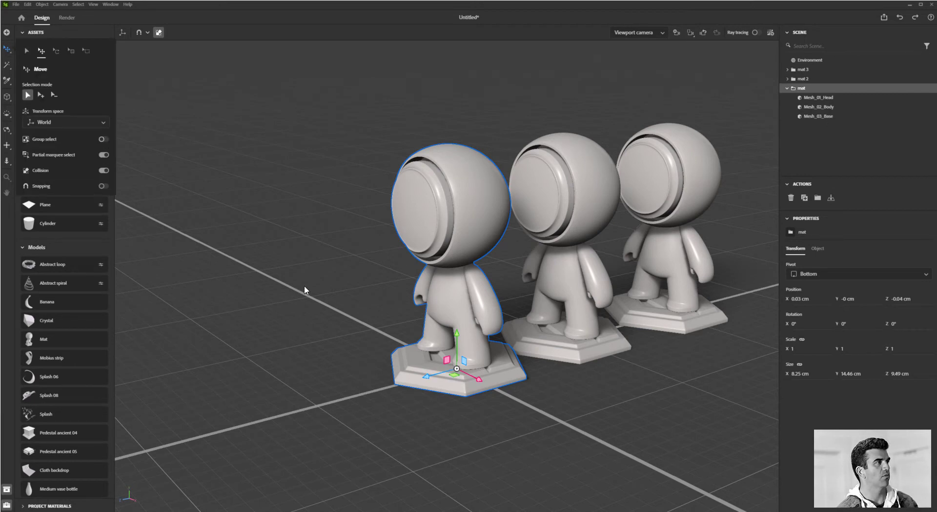
left_click(462, 224)
left_click(464, 325)
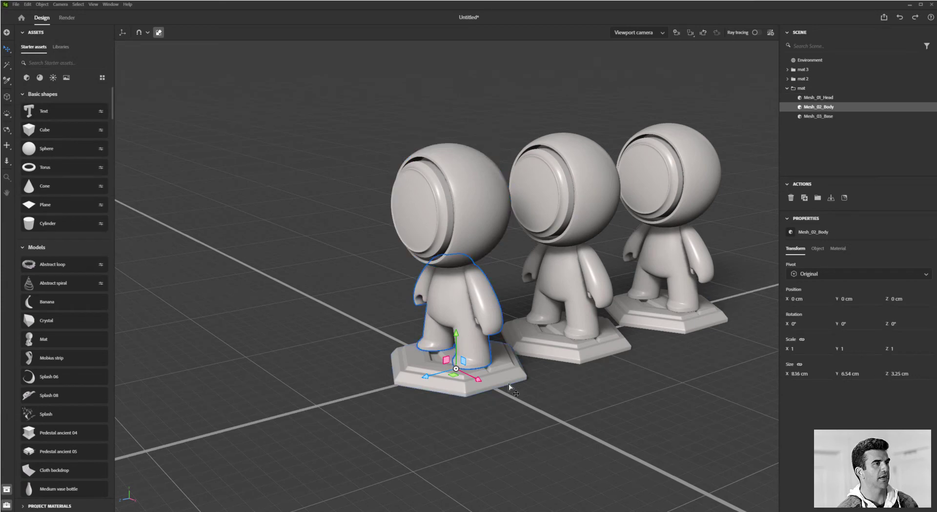
left_click(588, 171)
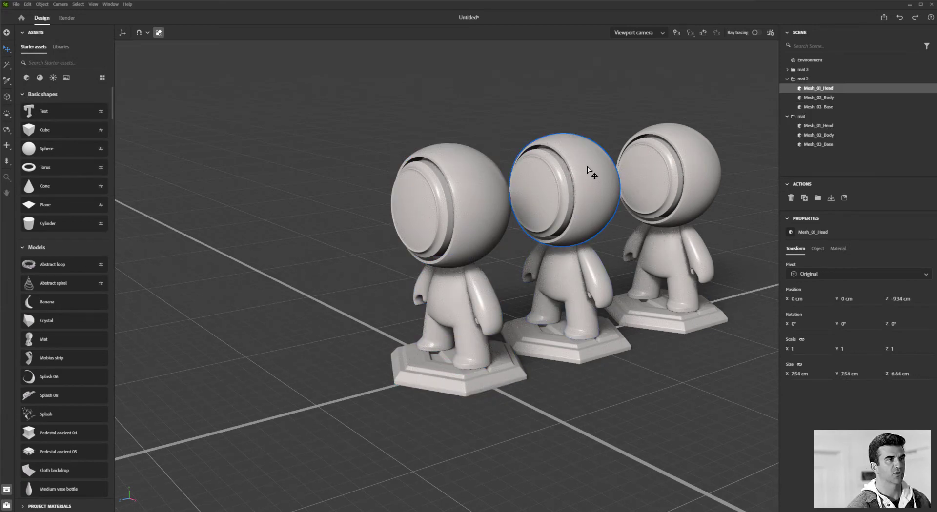
Select mat 2 as a group, then the front figure's base, body and head, then mat.
left_click(808, 80)
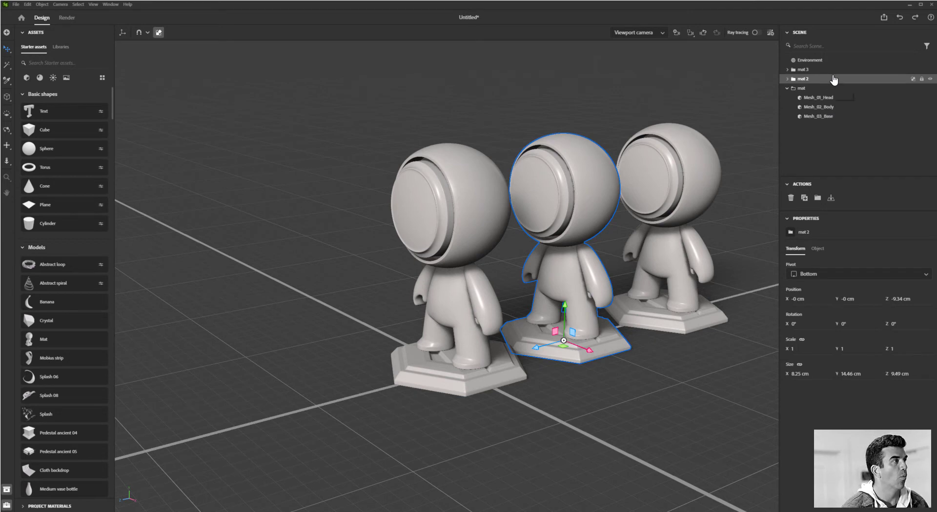
left_click(454, 376)
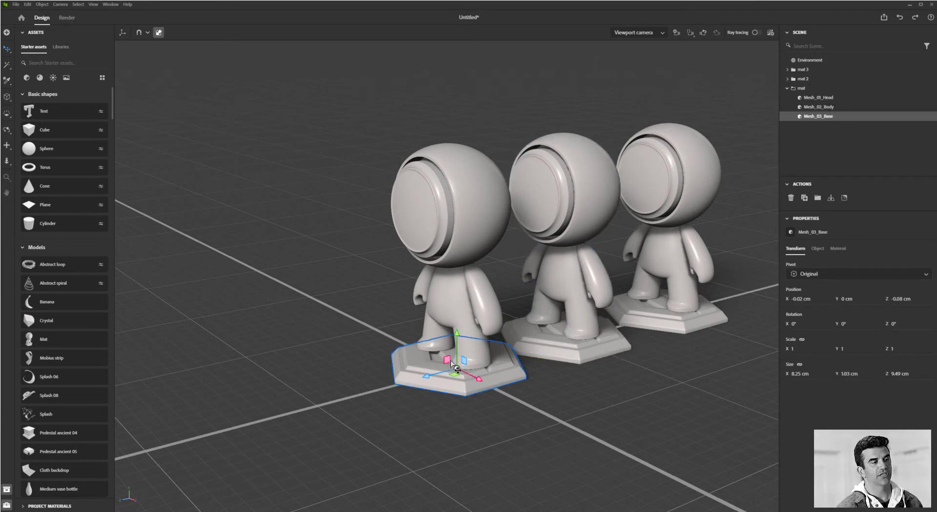
left_click(457, 312, "shift")
left_click(462, 223, "shift")
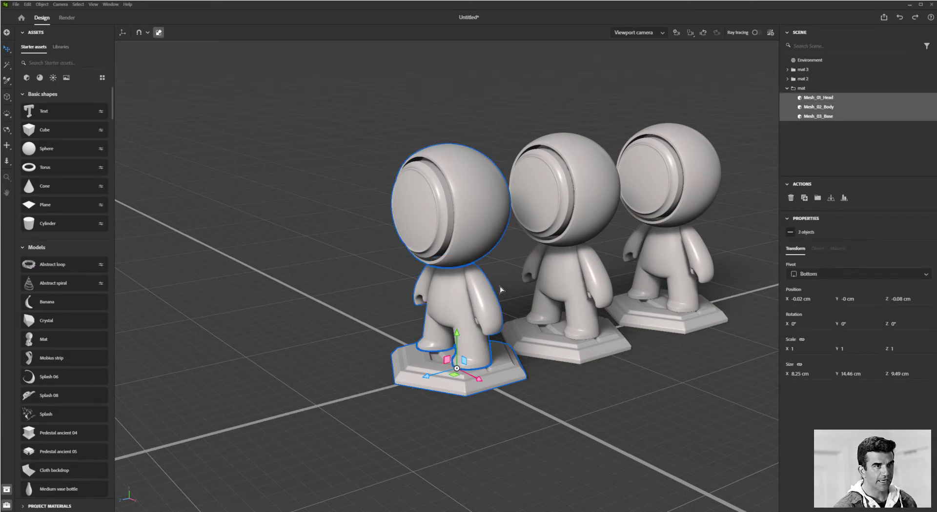
left_click(810, 90)
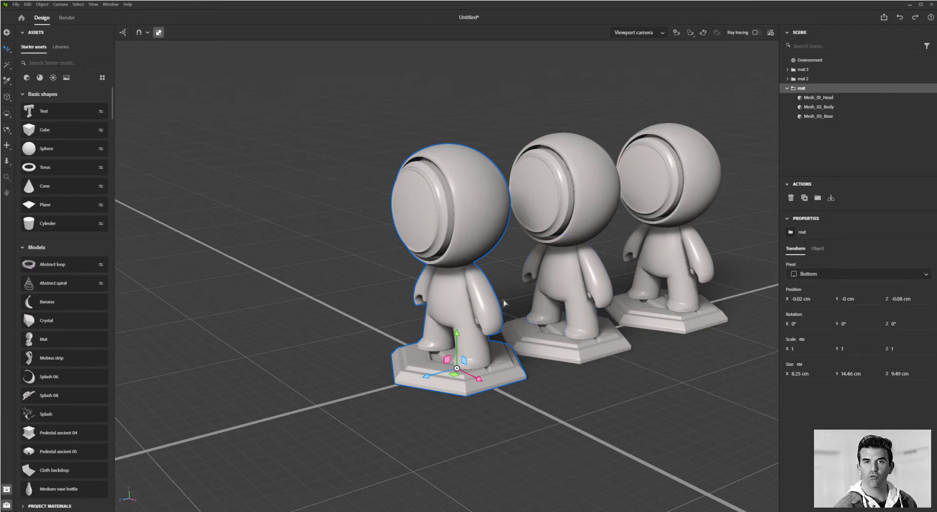
Slide the front figure left, tilt it, and lift it to X -16.77, Y 9.71 cm.
scroll(470, 302, "down", 5)
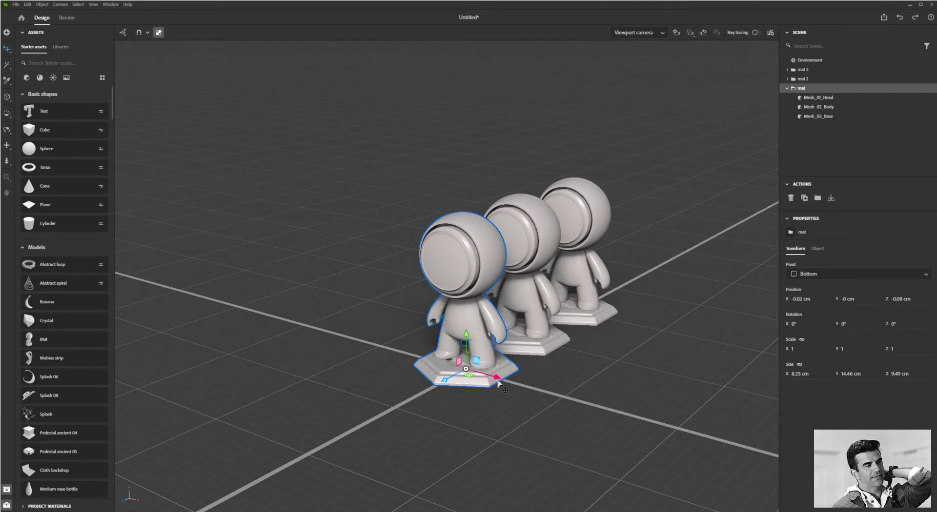
left_click_drag(497, 380, 365, 287)
key("r")
key("v")
mouse_move(394, 260)
left_mouse_down()
mouse_move(461, 197)
mouse_move(392, 244)
left_mouse_up()
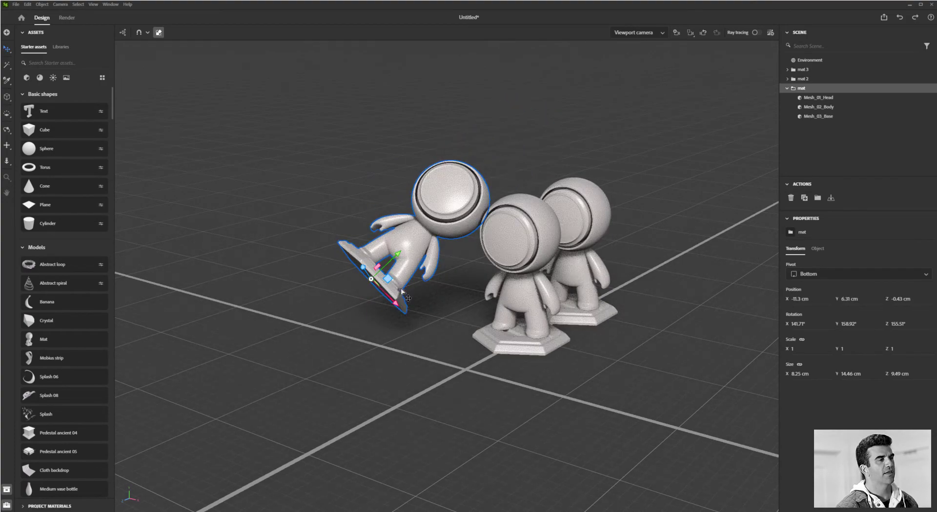
left_click_drag(403, 292, 345, 254)
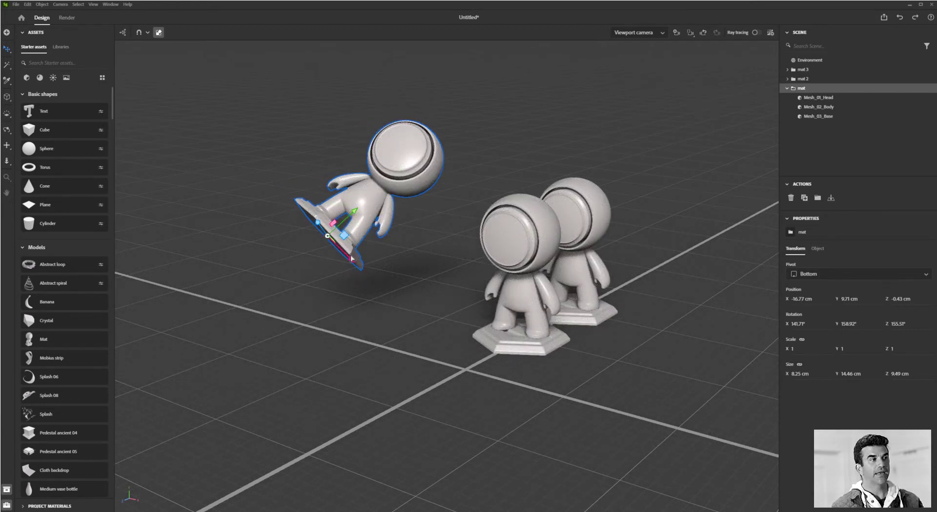
middle_click_drag(403, 181, 472, 229)
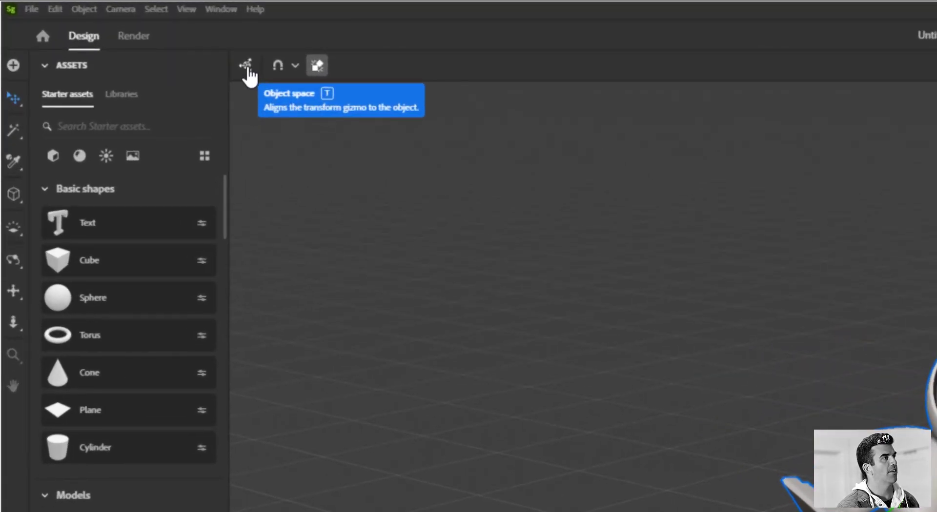
Raise the floating figure to Y 13.88 cm and tilt it closer to upright.
left_click(248, 69)
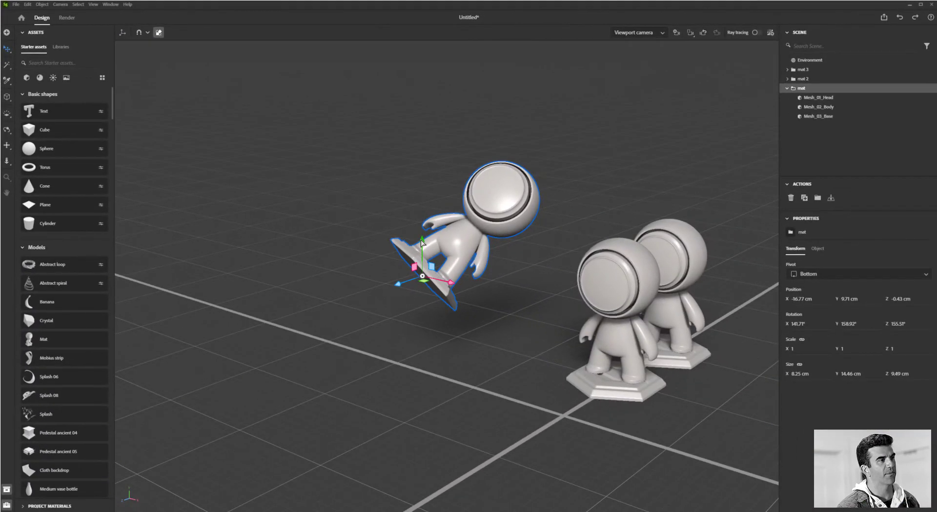
left_click_drag(786, 452, 826, 284)
left_click_drag(444, 152, 444, 154)
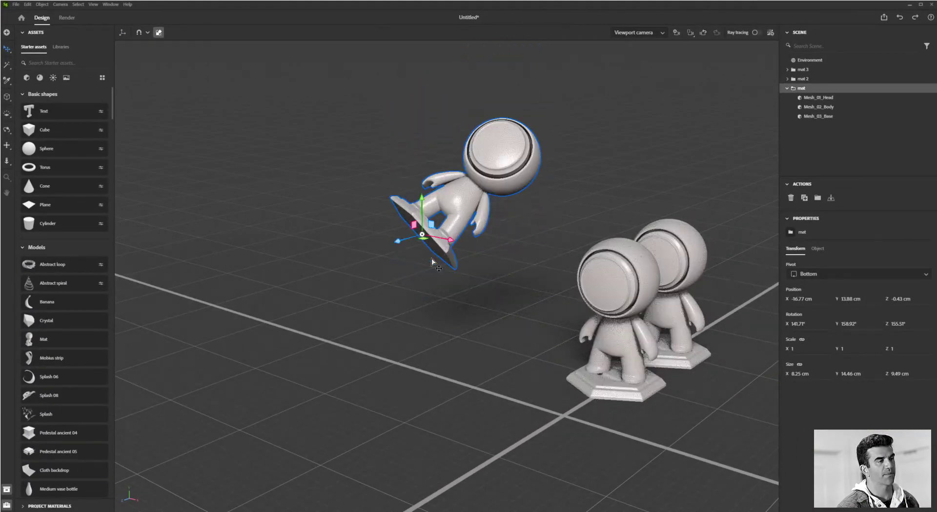
left_click_drag(398, 242, 400, 261)
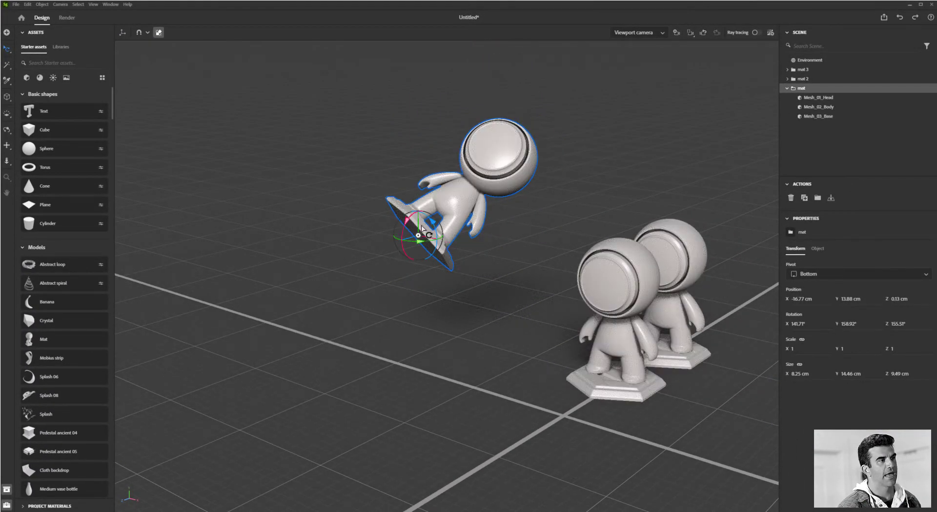
left_click_drag(410, 225, 441, 304)
Select the figure's base mesh and set the gizmo's transform space to local axes.
left_click(441, 307)
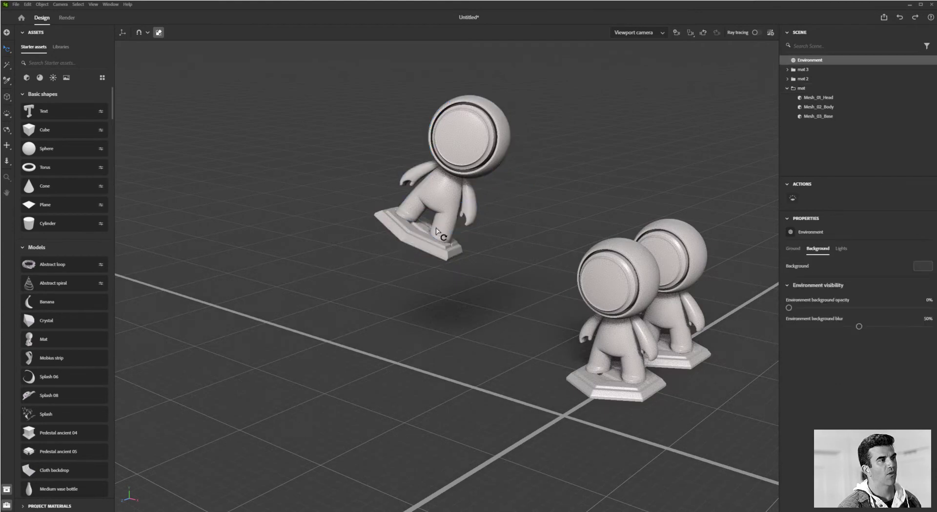
left_click(425, 257)
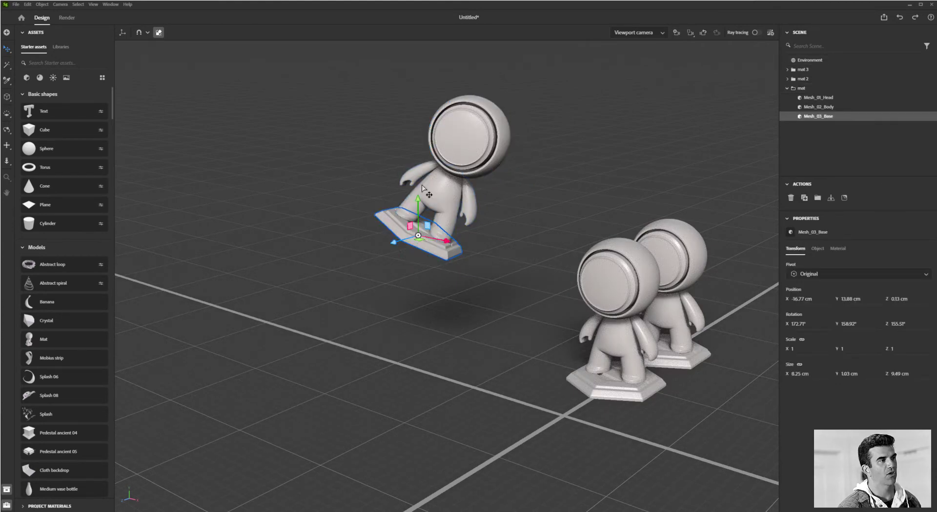
left_click(124, 34)
left_click(4, 49)
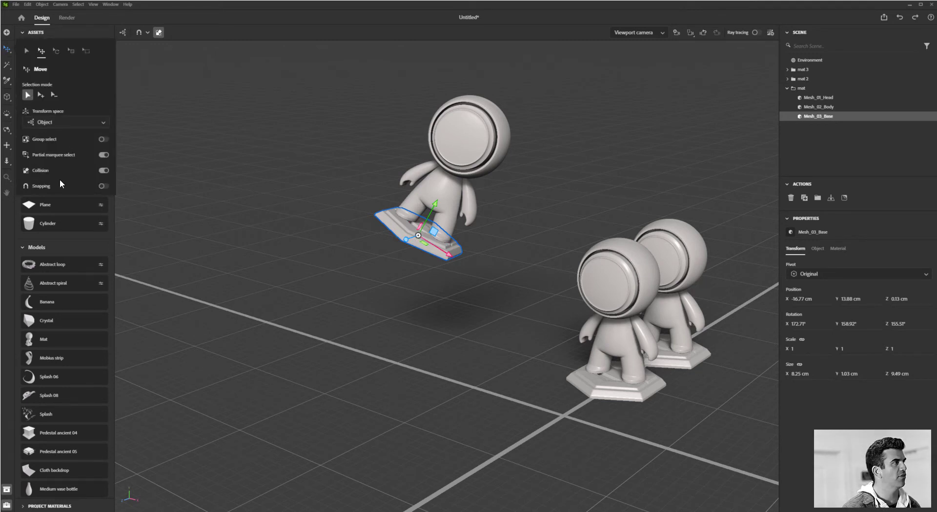
left_click(75, 123)
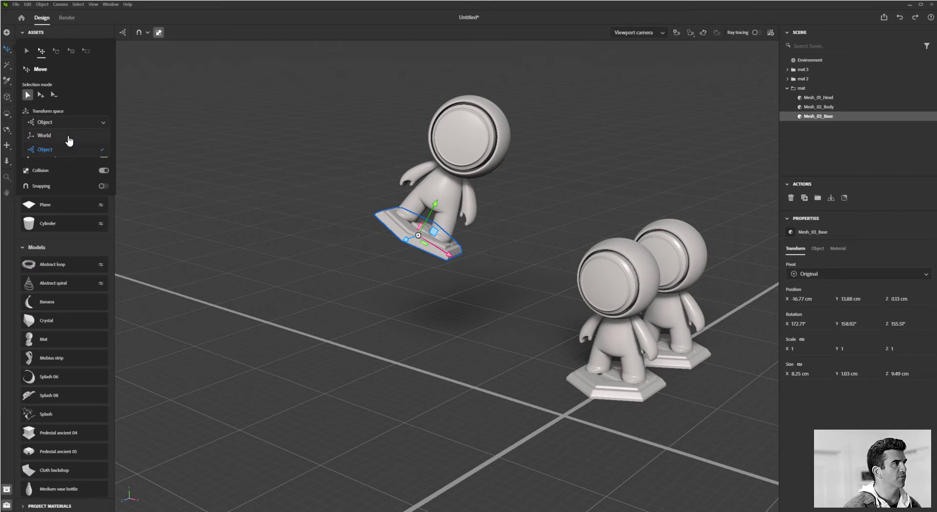
left_click(198, 174)
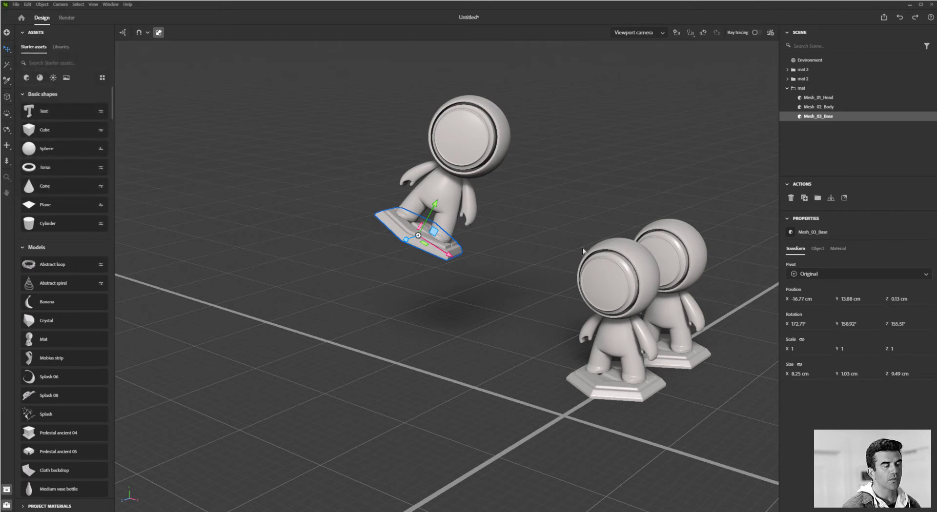
Undo the figure's moves and delete mat 2 and mat 3.
key("Escape")
key("ctrl+z")
key("ctrl+z")
key("ctrl+z")
key("ctrl+z")
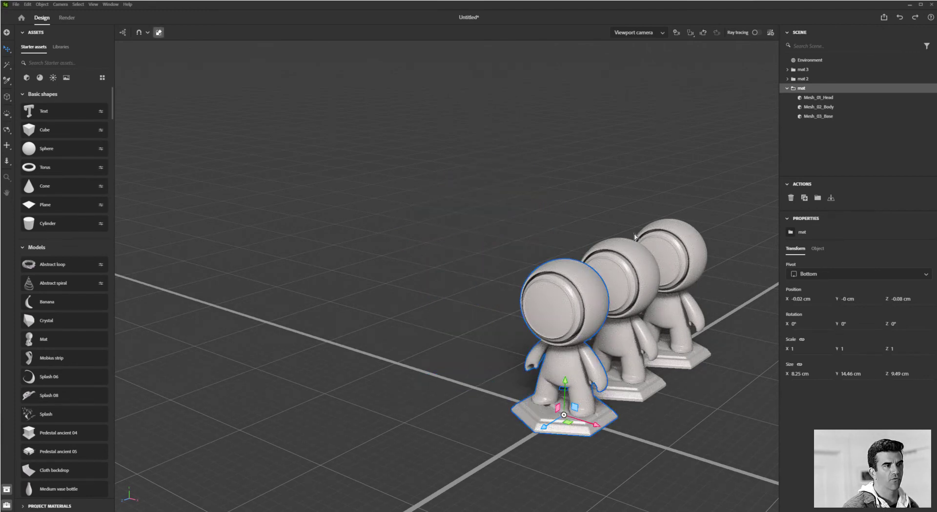
left_click(873, 60)
left_click(829, 79)
key("Delete")
left_click(822, 68)
key("Delete")
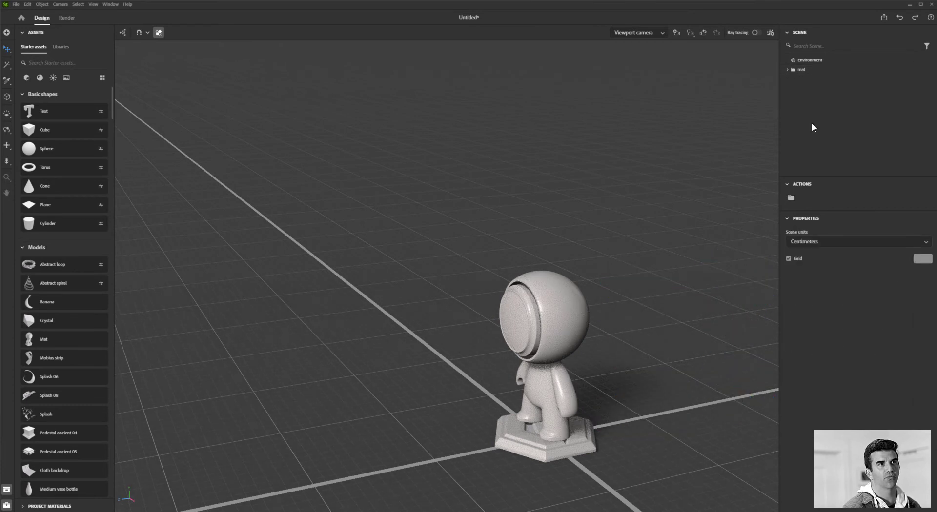
Duplicate mat three times to make mat 2 through mat 4, then select all four.
left_click(814, 71)
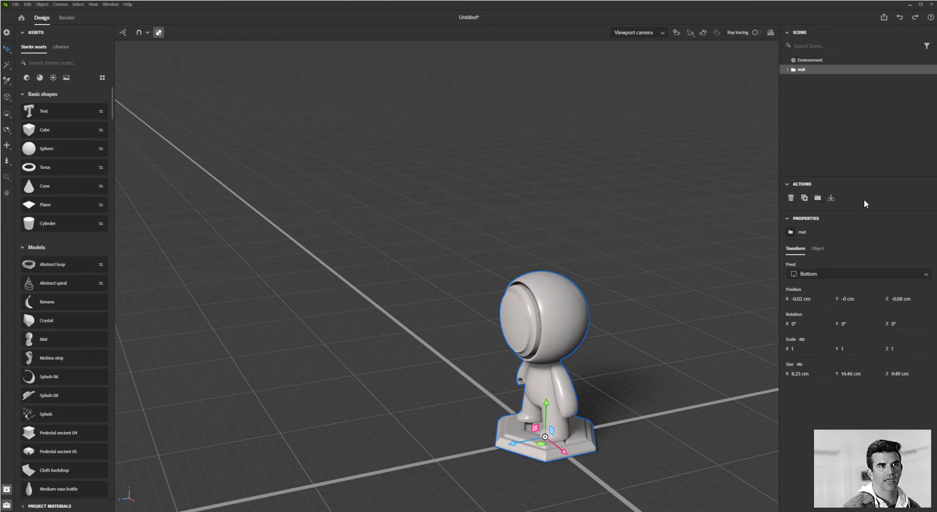
left_click(804, 199)
left_click(804, 199)
left_click(804, 199)
left_click(800, 99, "shift")
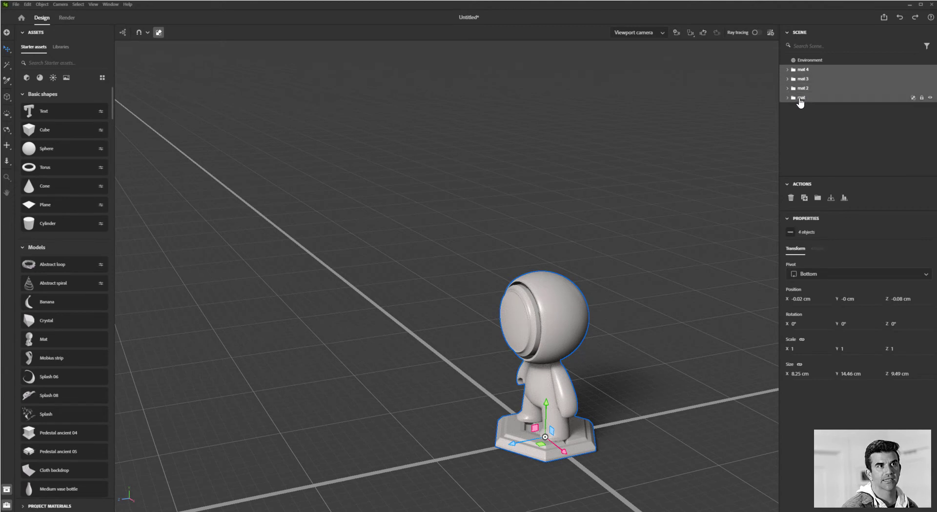
Use Align and distribute to spread the four figures into an evenly spaced row.
left_click(843, 199)
scroll(636, 440, "down", 2)
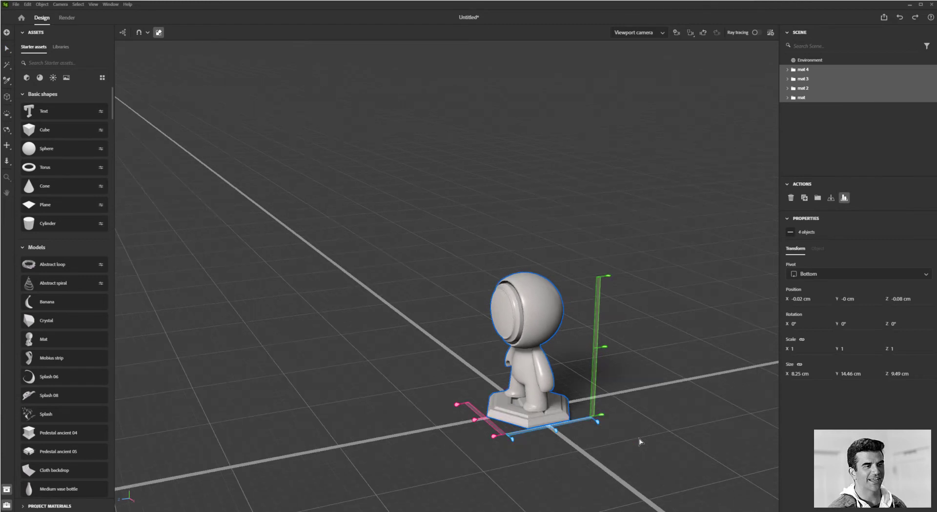
middle_click_drag(640, 442, 455, 374)
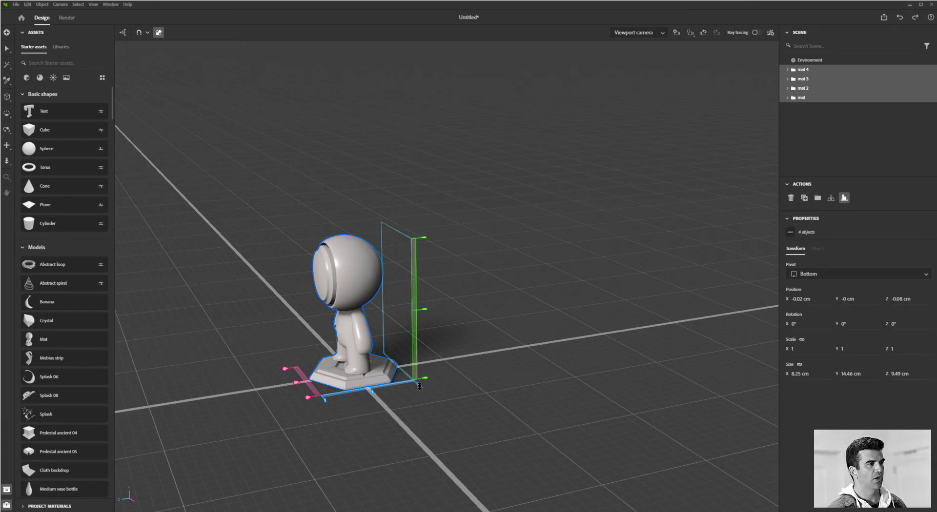
left_click_drag(418, 384, 774, 382)
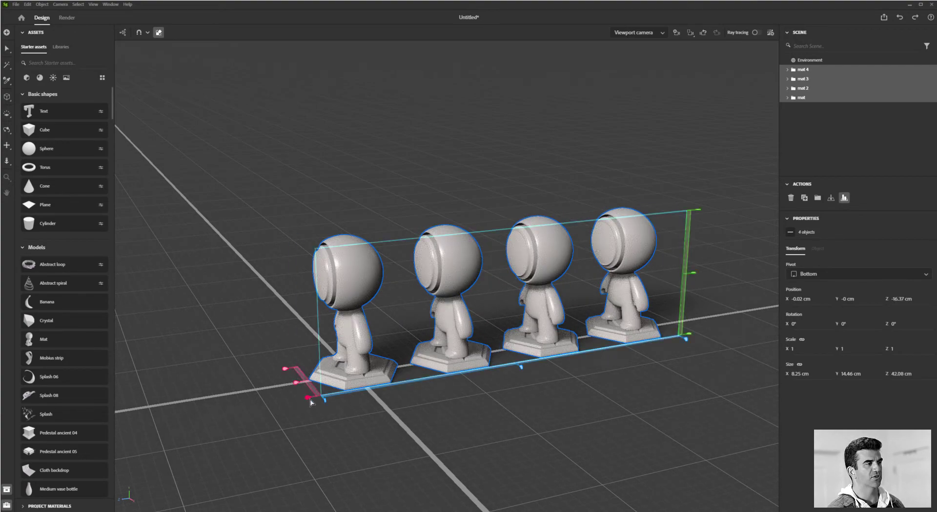
left_click_drag(317, 398, 409, 509)
left_click_drag(351, 471, 422, 423)
Undo a staircase offset so the row stays level along Z at X -0.02 cm.
left_click_drag(775, 233, 768, 63)
left_click_drag(535, 236, 670, 223, "alt")
key("ctrl+z")
key("ctrl+z")
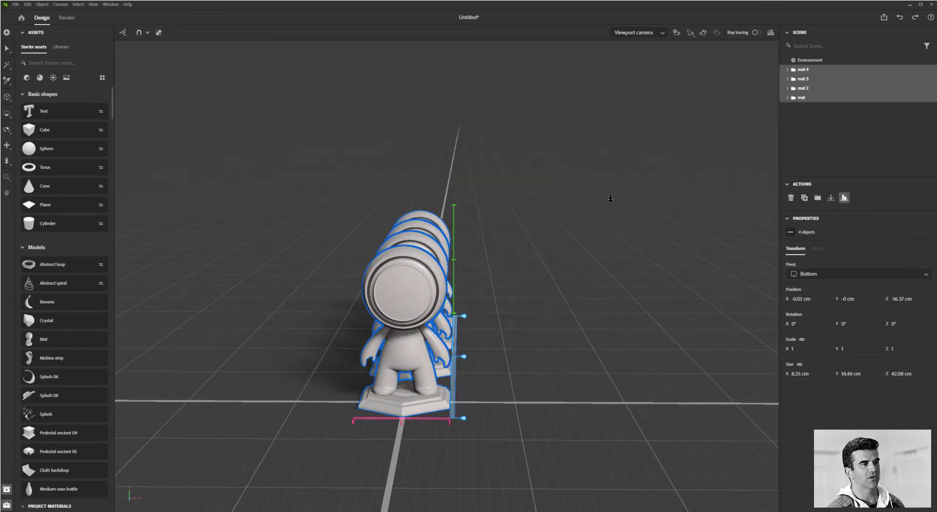
left_click_drag(610, 201, 390, 219, "alt")
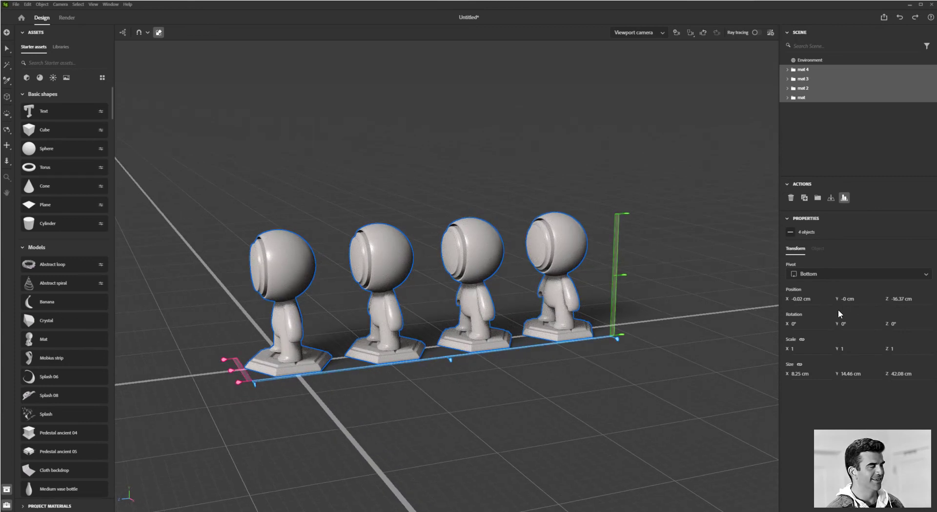
left_click(844, 197)
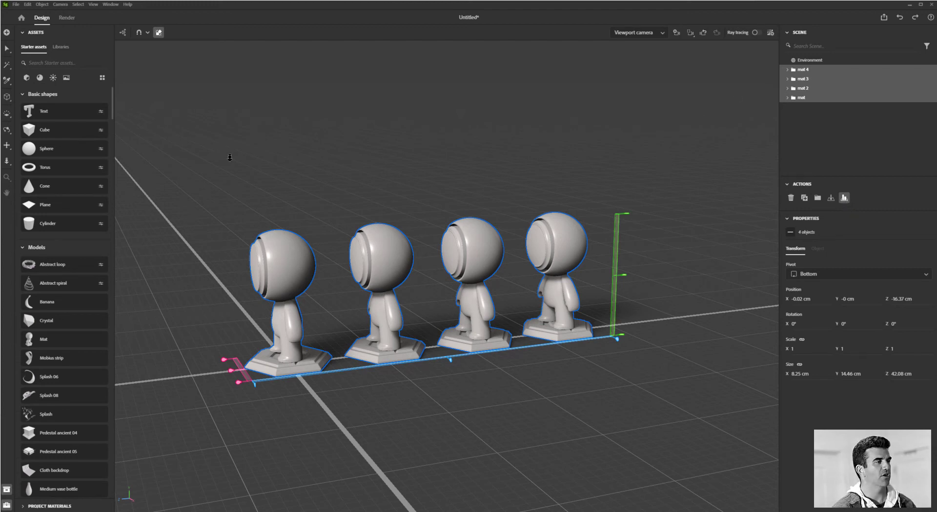
Delete the four mat figures and add a Cone from Basic shapes.
left_click_drag(219, 147, 656, 398)
key("Delete")
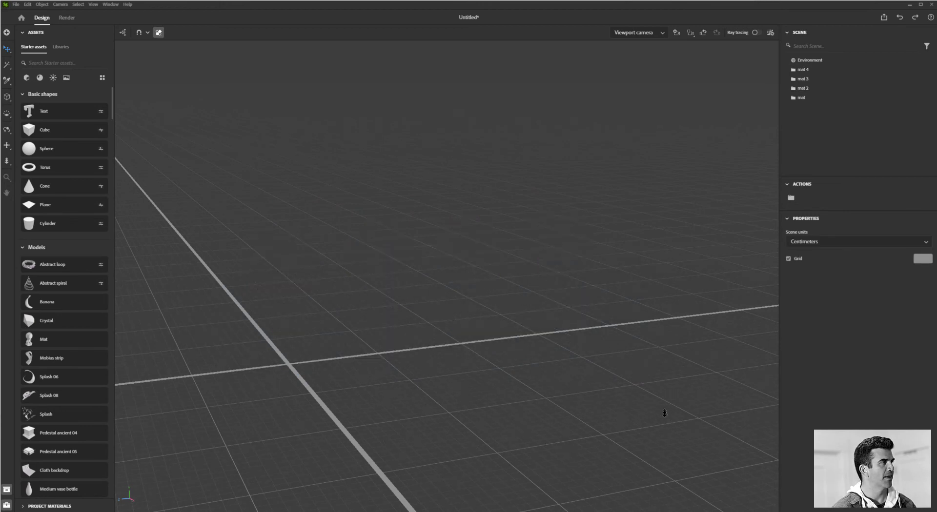
left_click(70, 192)
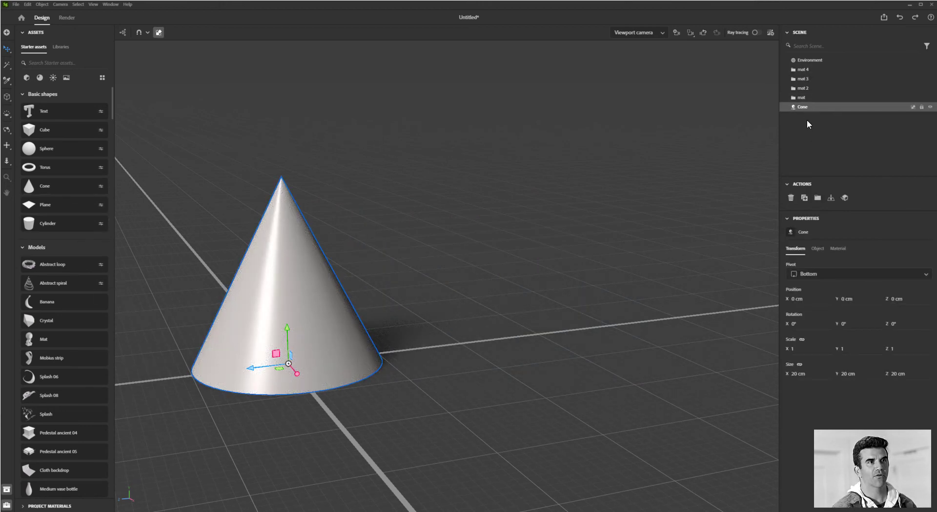
left_click(801, 98)
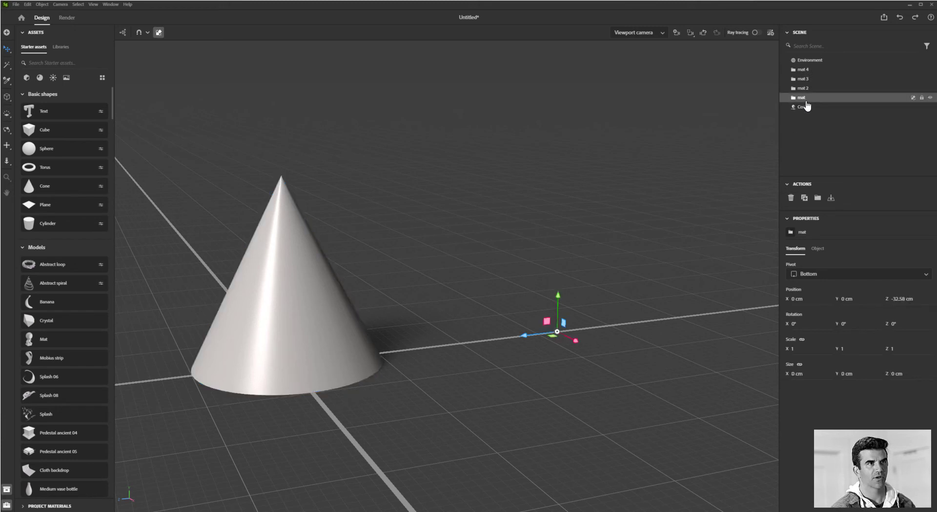
left_click(259, 294)
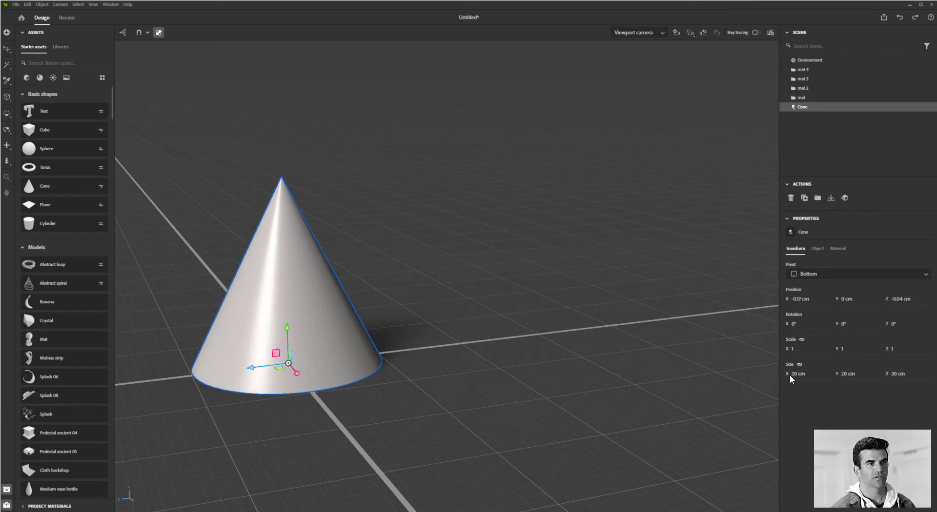
Inspect the cone's Object parameters, keeping bottom radius 10 and height 20.
left_click(817, 249)
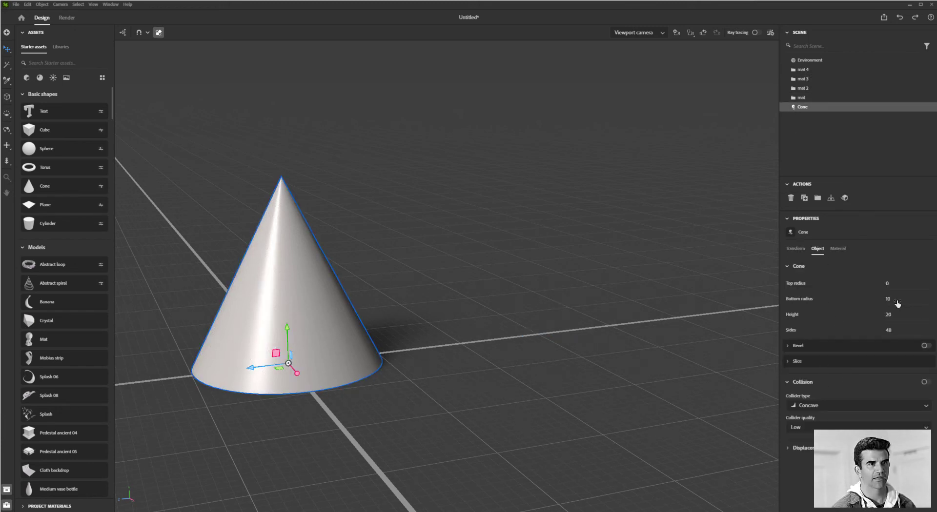
mouse_move(897, 302)
left_mouse_down()
mouse_move(875, 301)
mouse_move(884, 303)
left_mouse_up()
key("ctrl+z")
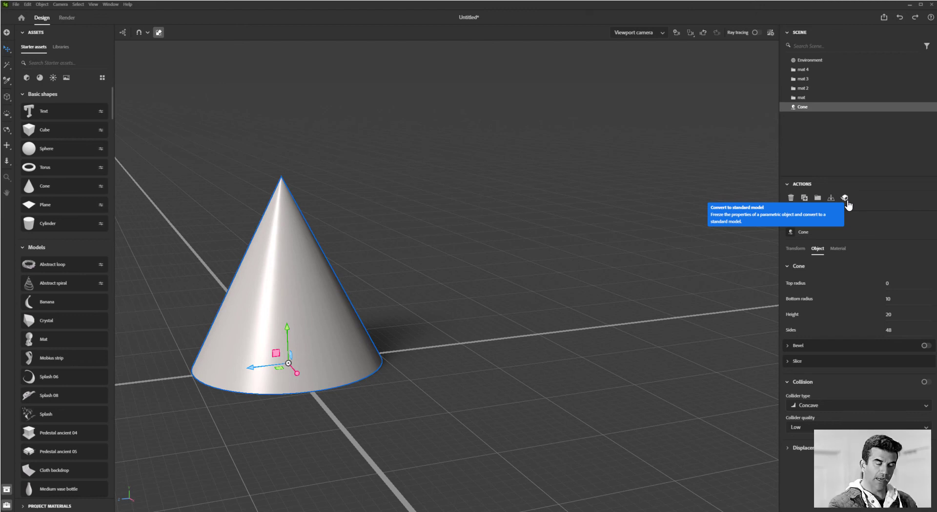
Convert the cone to a standard model, freezing its shape parameters.
middle_click_drag(452, 163, 594, 147)
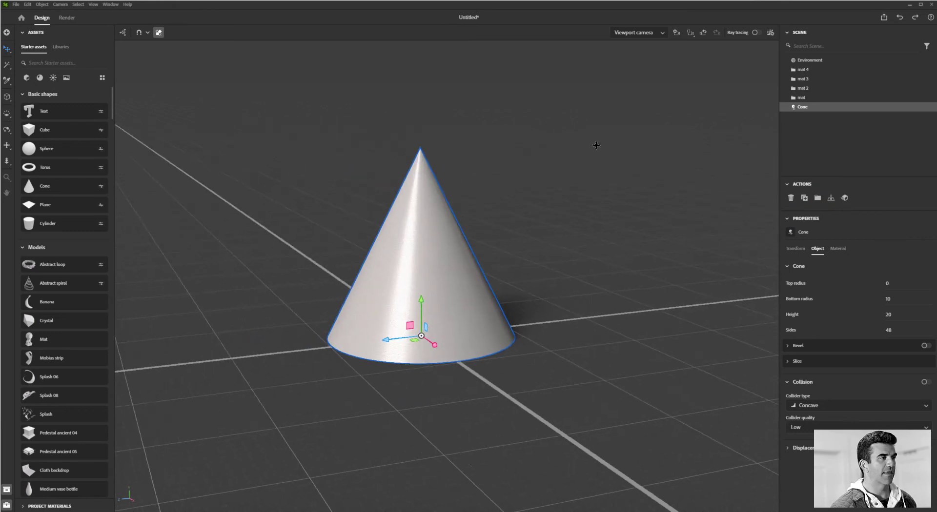
middle_click_drag(434, 232, 446, 261)
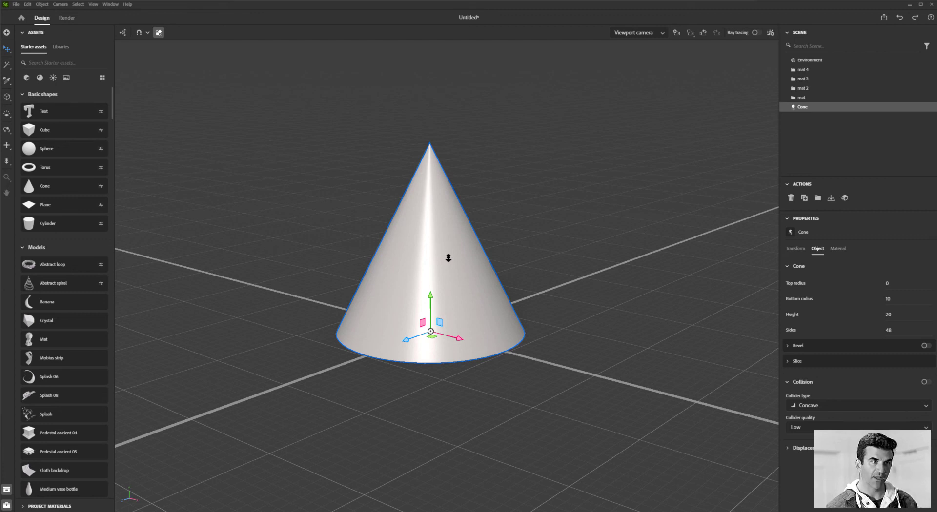
left_click(846, 200)
left_click(478, 275)
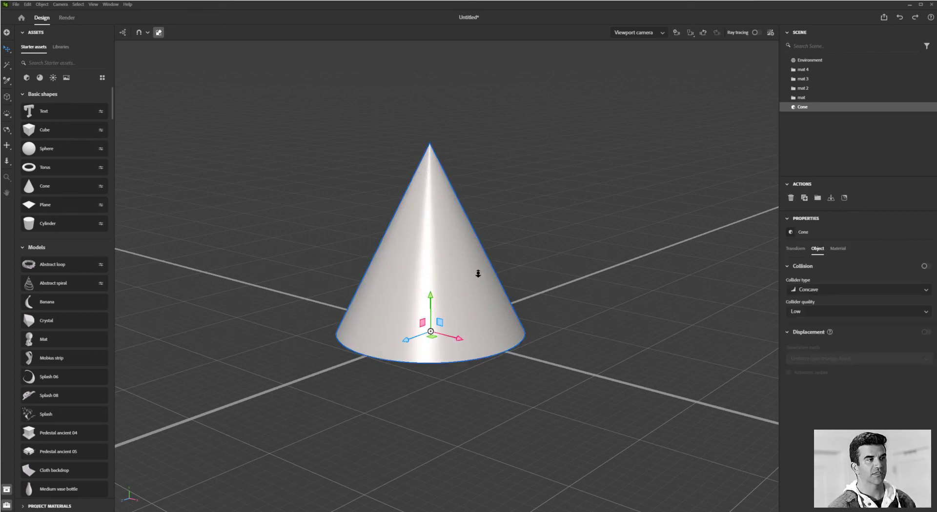